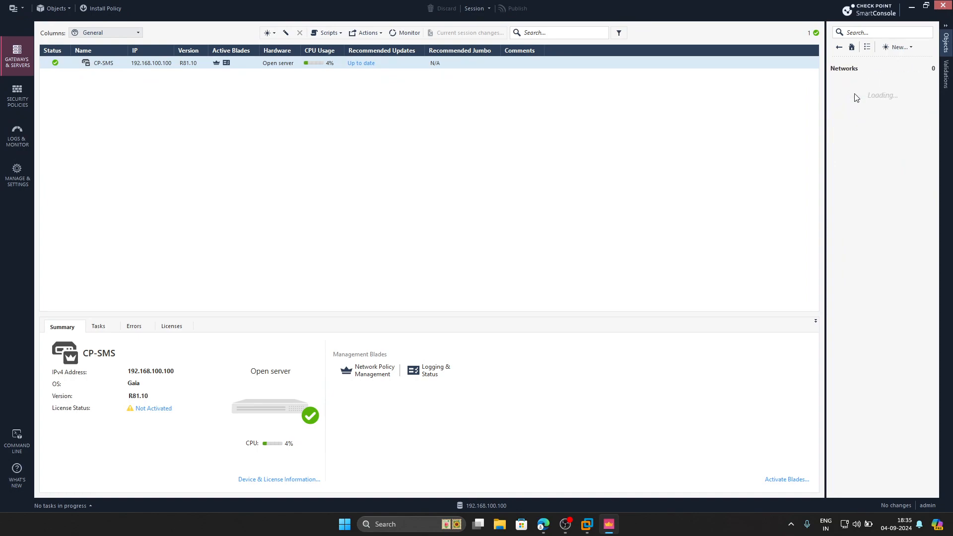
Open the Web-Server host object from the Hosts list to review its IPv4 address, then close it.
left_click(839, 47)
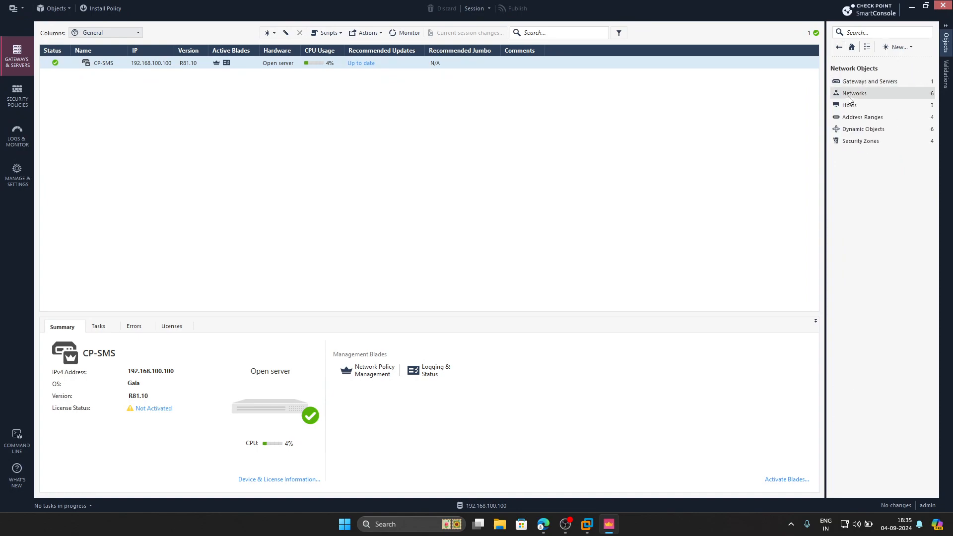
left_click(851, 100)
double_click(858, 105)
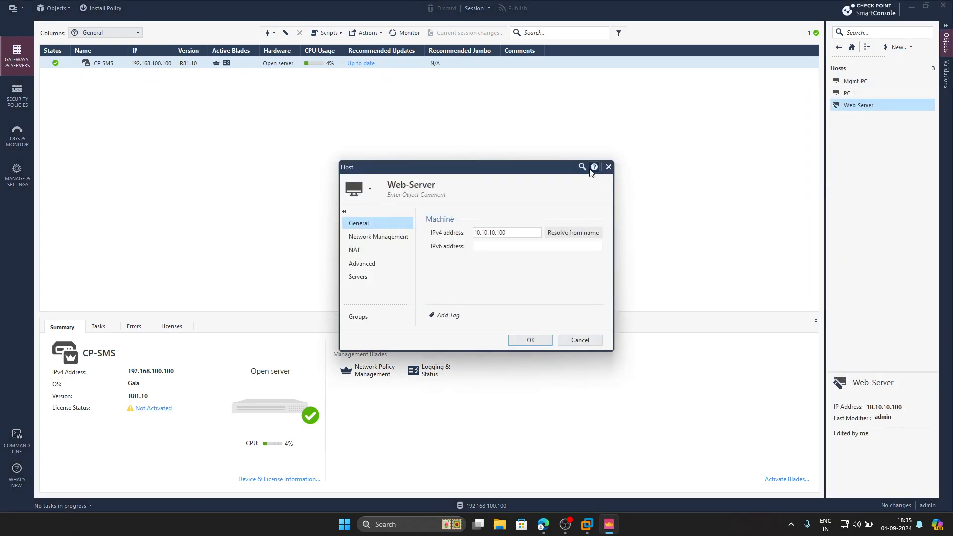
left_click(608, 167)
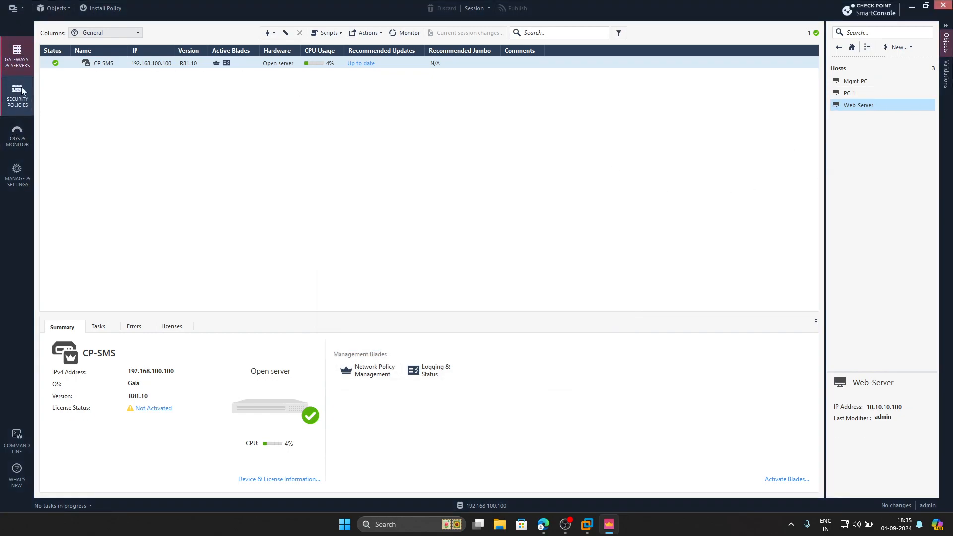
Review the lab topology and the gateways' Gaia portal pages in the browser before returning to SmartConsole.
left_click(546, 531)
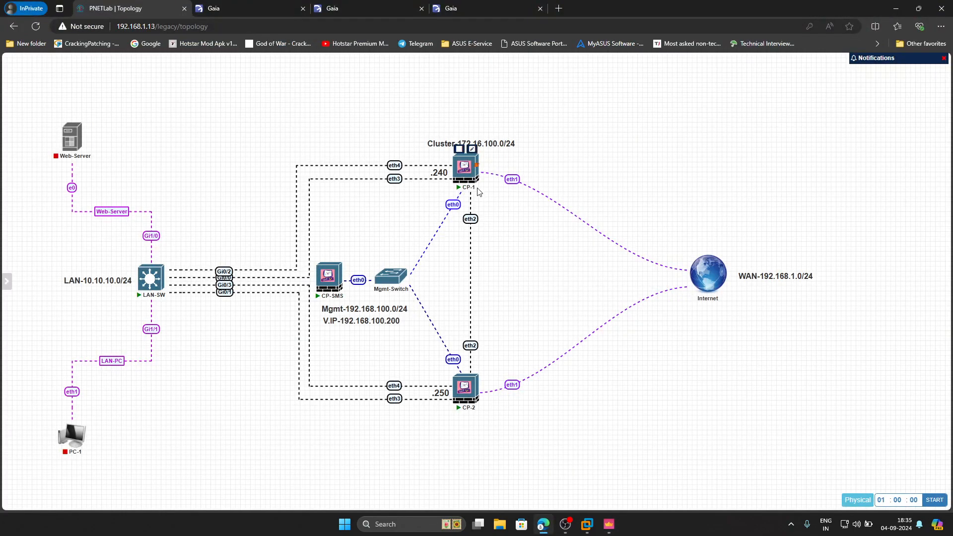
left_click(361, 8)
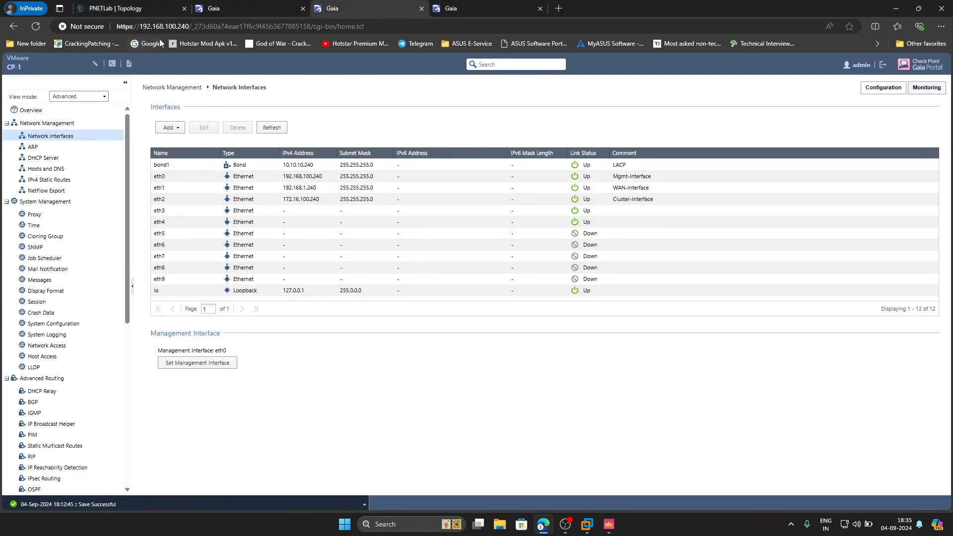
left_click(478, 15)
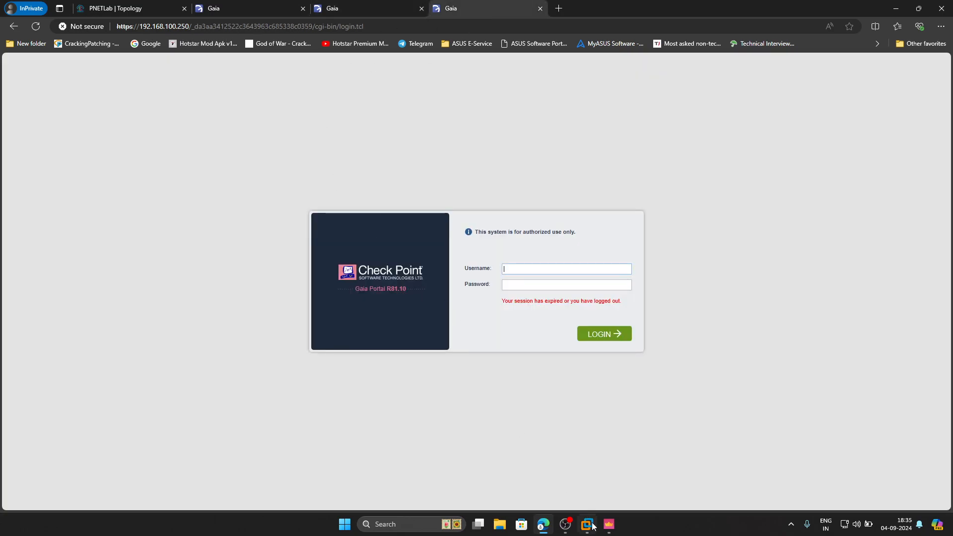
left_click(608, 525)
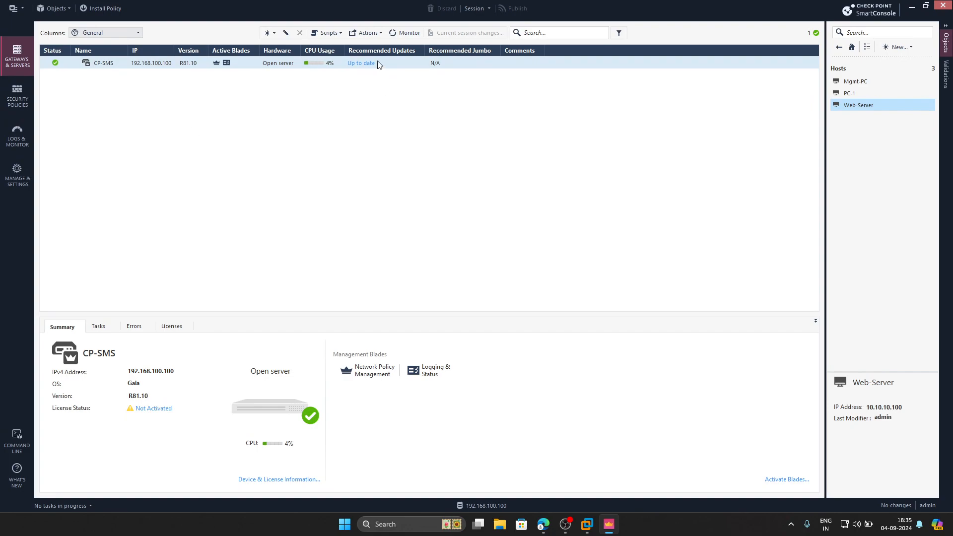
Start a new gateway wizard and define CP-1 on the Open server platform with IPv4 192.168.100.240.
left_click(274, 33)
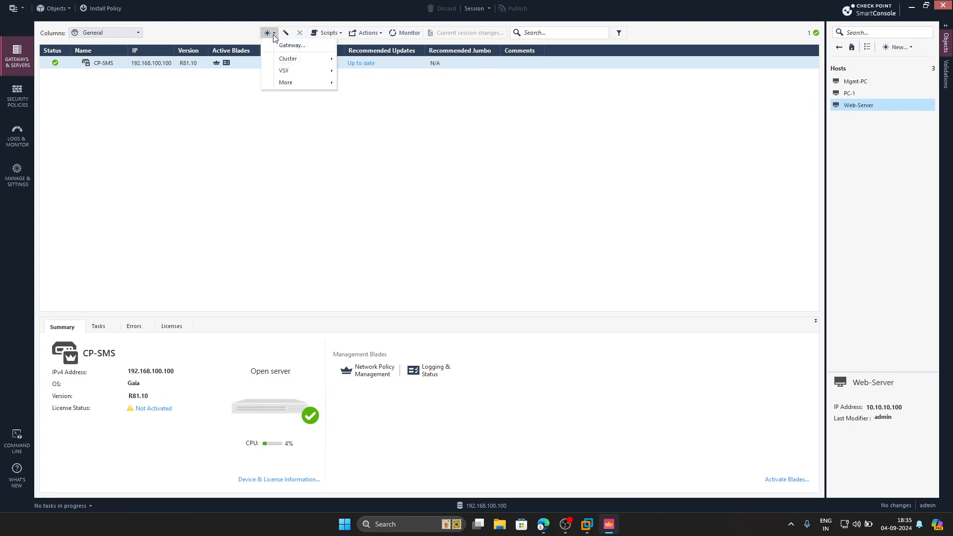
left_click(298, 45)
left_click(448, 248)
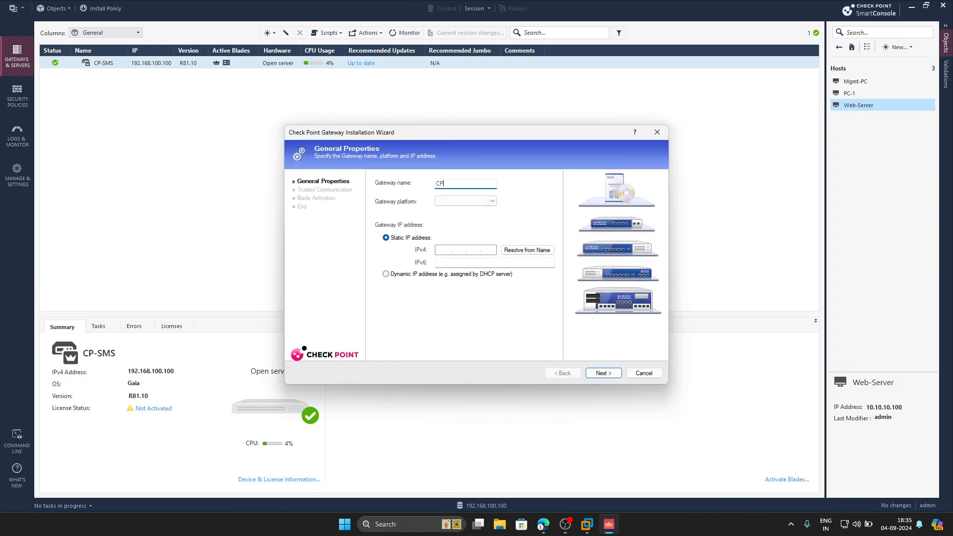
type("CP-1")
left_click(472, 201)
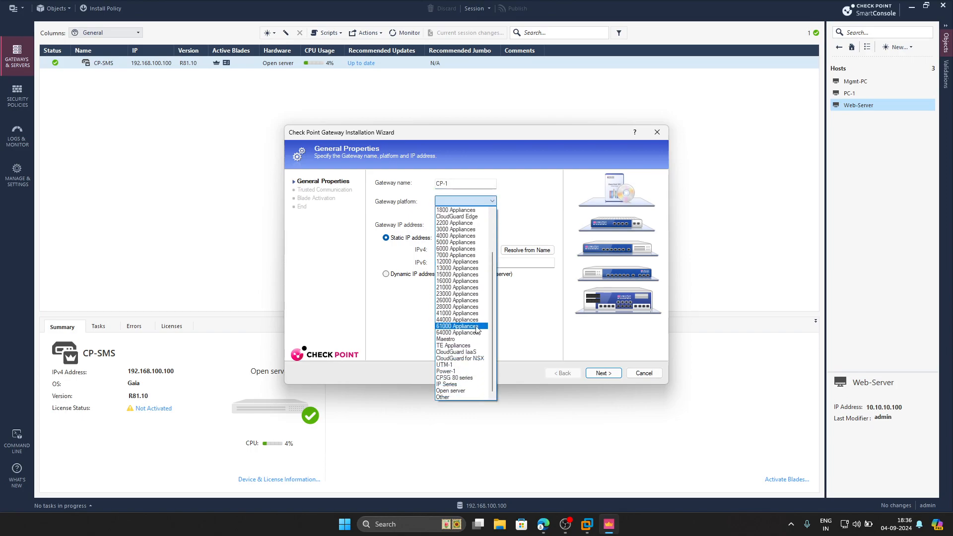
left_click(467, 391)
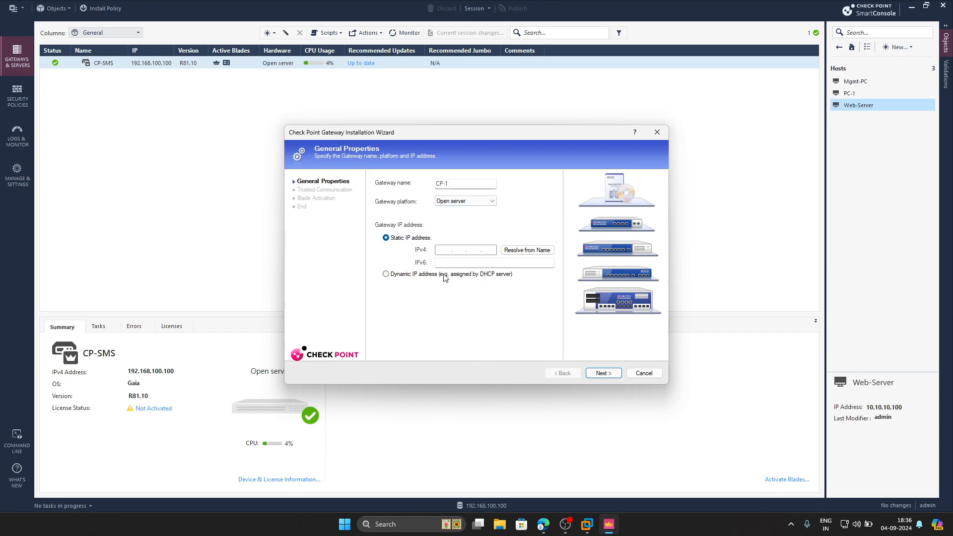
left_click(442, 250)
type("192 . 168 . 100 . 240")
left_click(590, 374)
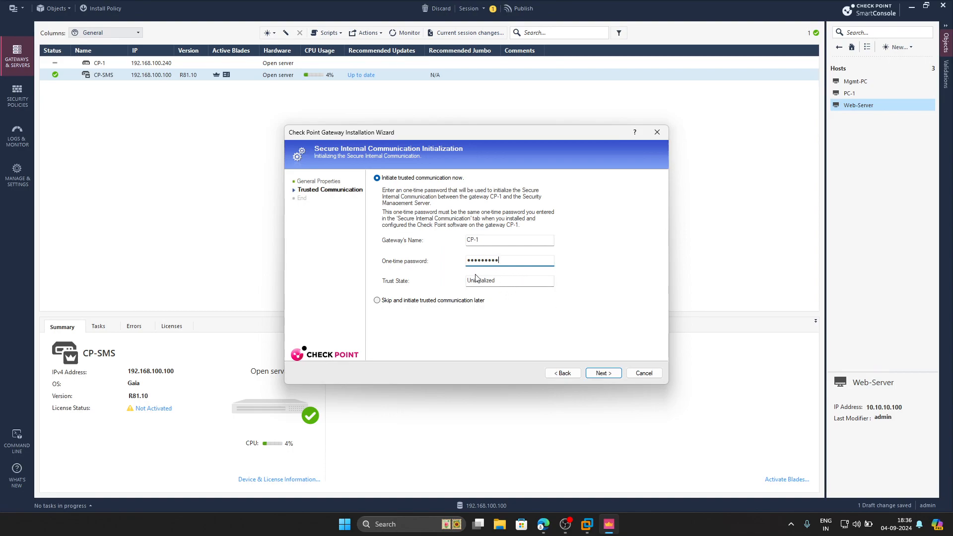
Initialize trusted communication with CP-1, close the topology results, and finish without editing gateway properties.
left_click(595, 373)
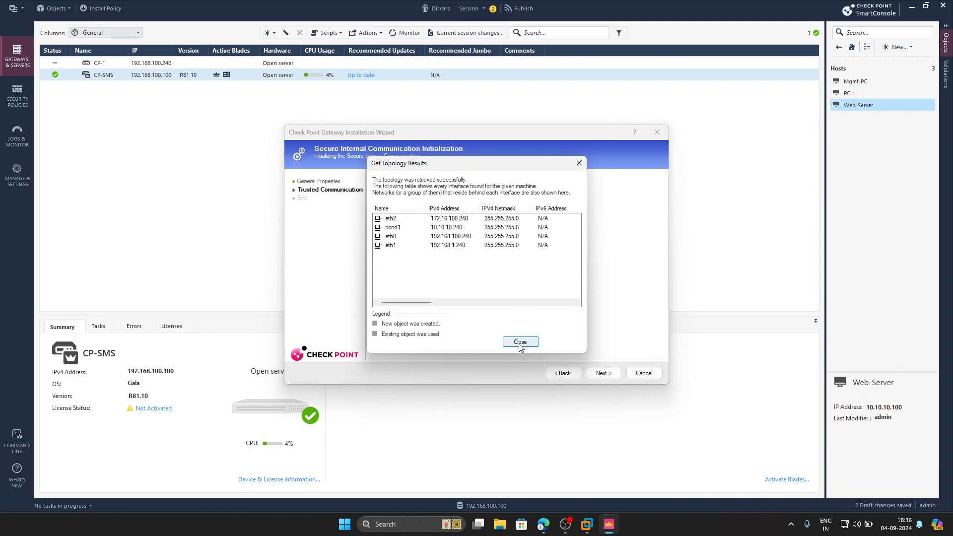
left_click(520, 342)
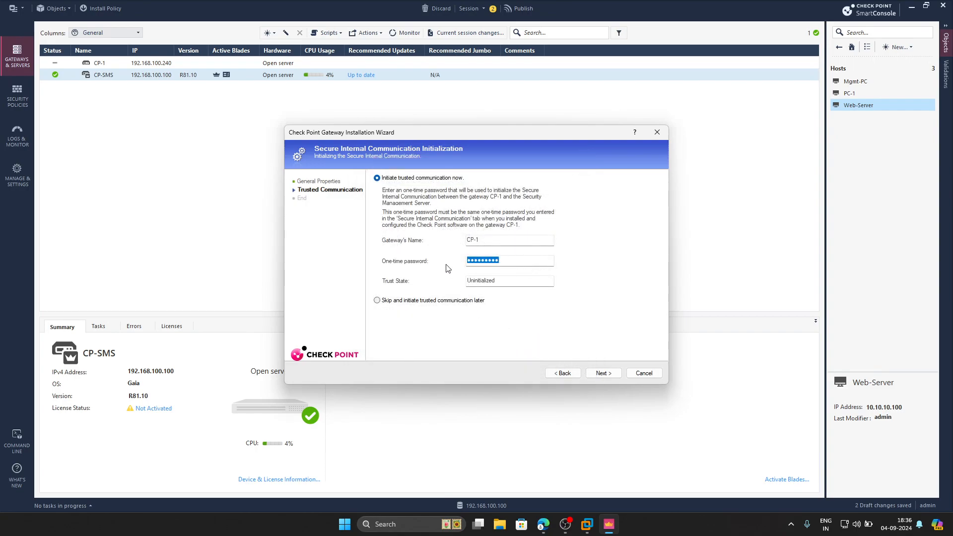
key("Return")
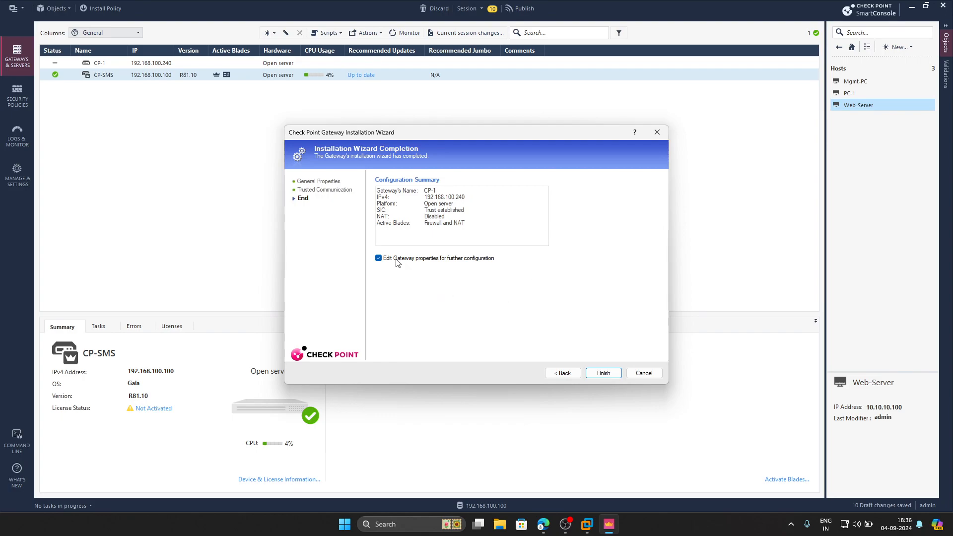
left_click(378, 259)
left_click(602, 373)
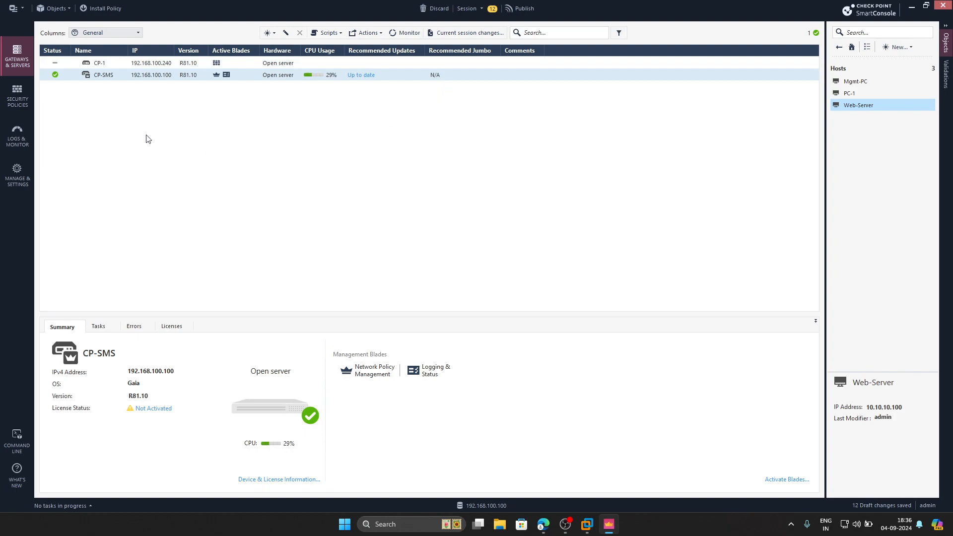
Create gateway CP-2 in Wizard Mode on the Open server platform with IPv4 192.168.100.250.
left_click(274, 33)
left_click(301, 44)
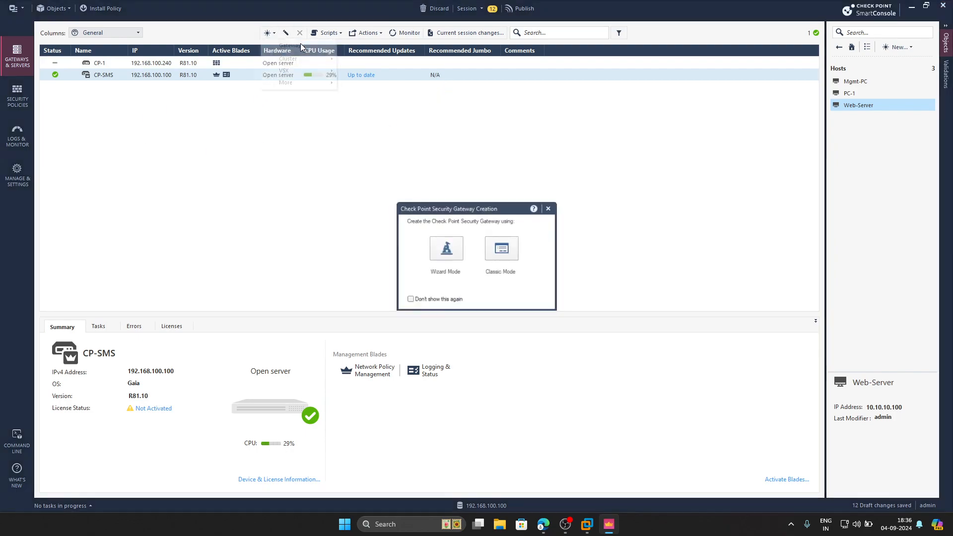
left_click(447, 256)
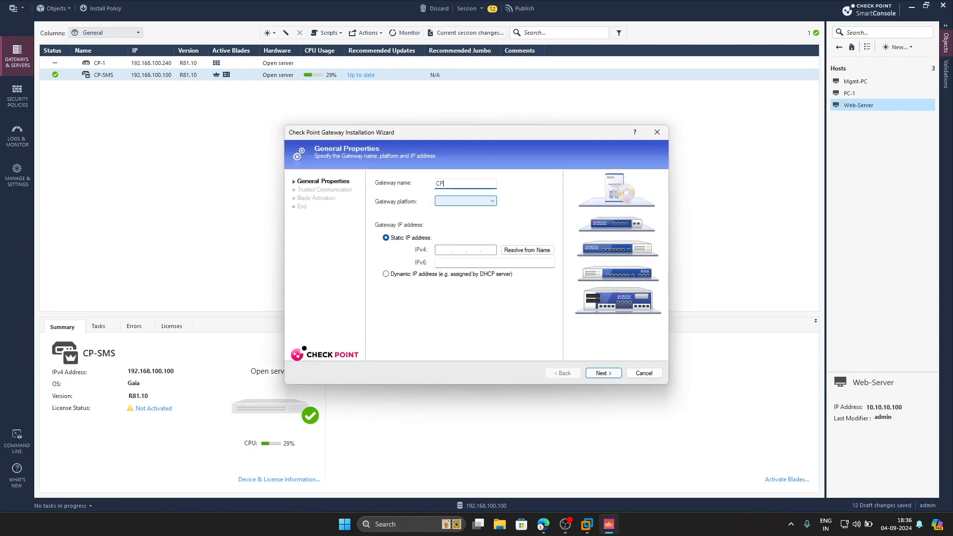
left_click(450, 201)
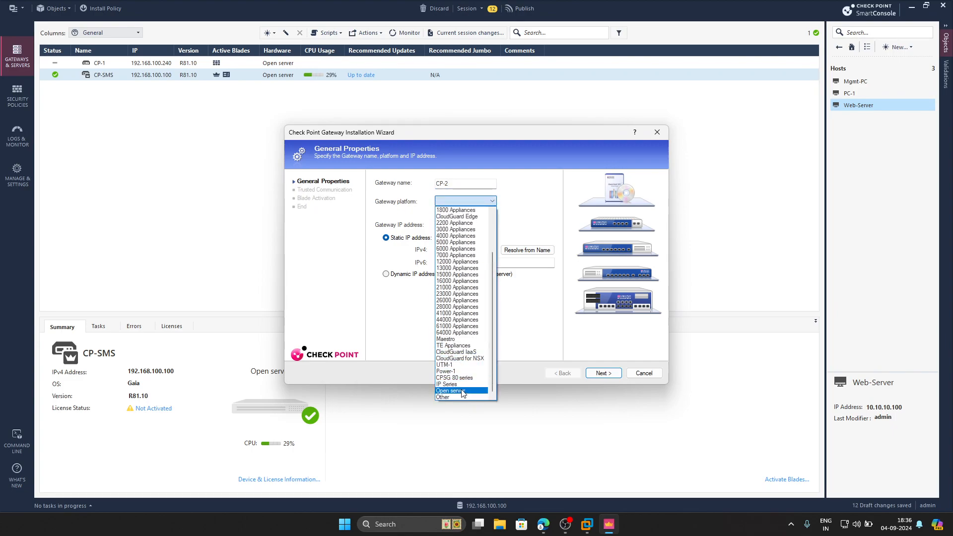
left_click(457, 391)
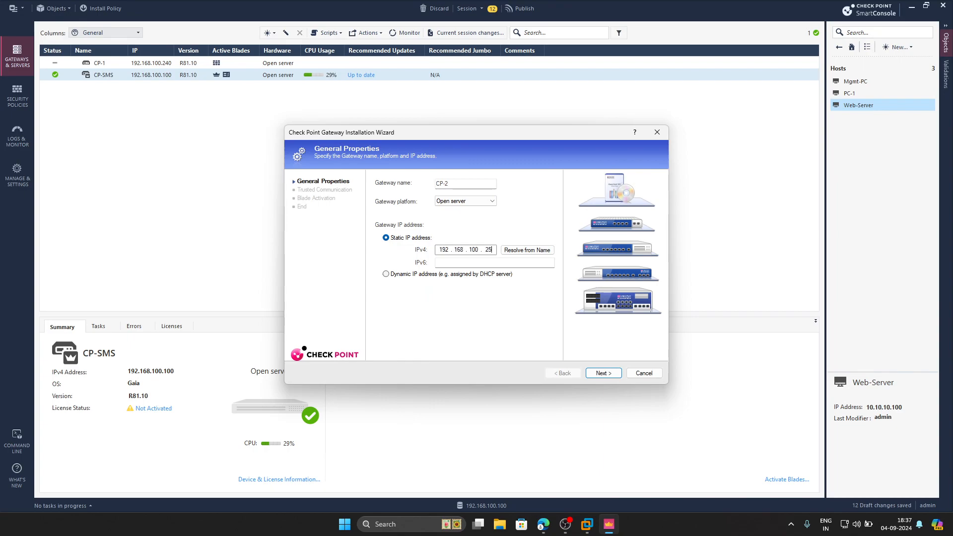
left_click(586, 376)
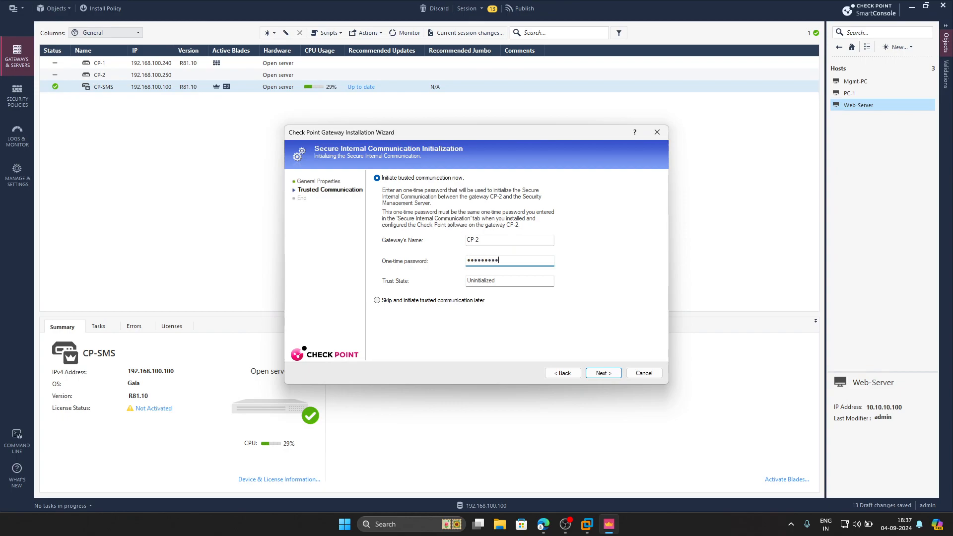
Initialize trusted communication with CP-2, close the topology results, and finish the wizard.
left_click(617, 376)
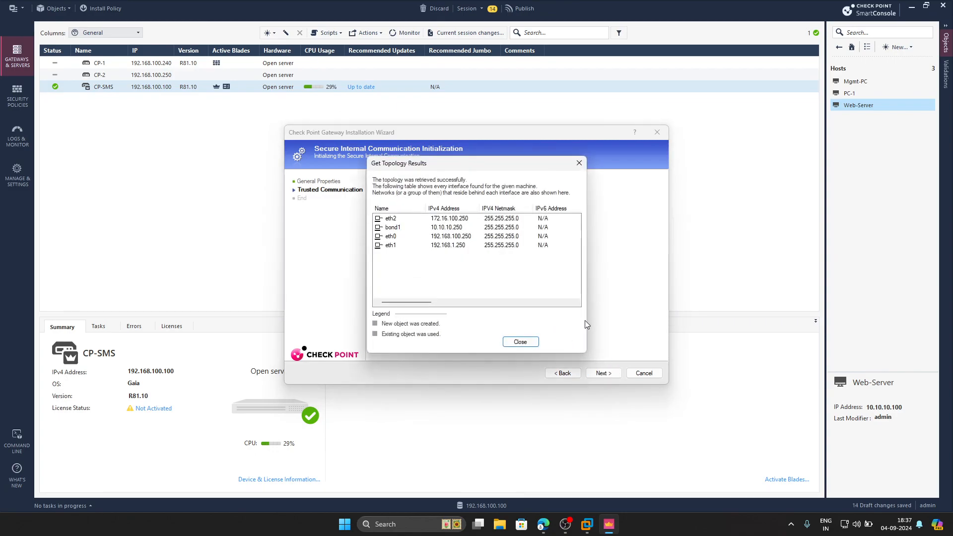
left_click(514, 343)
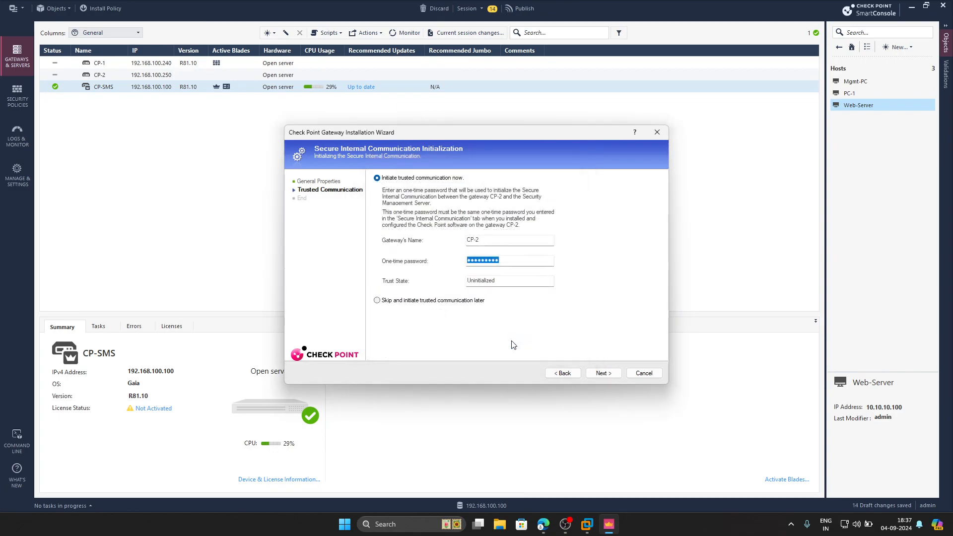
key("Return")
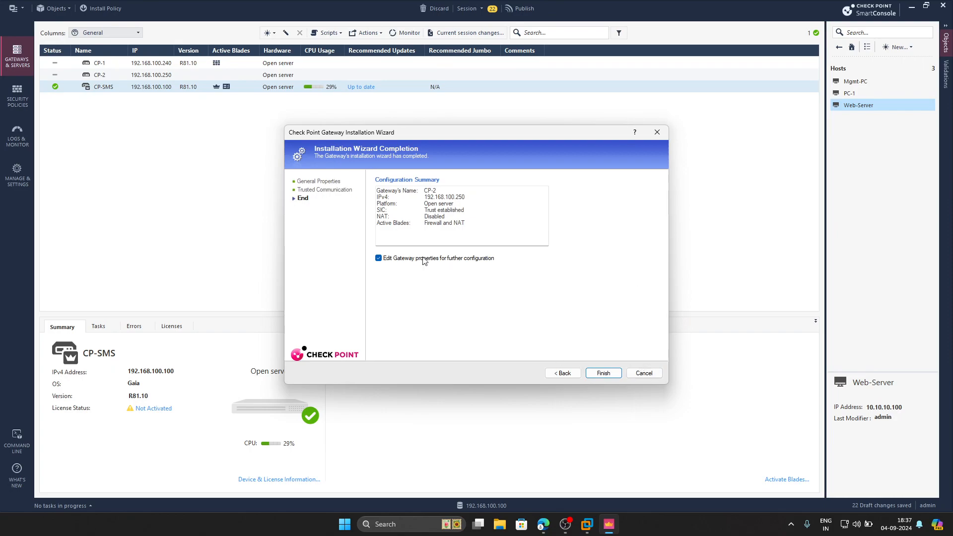
left_click(602, 376)
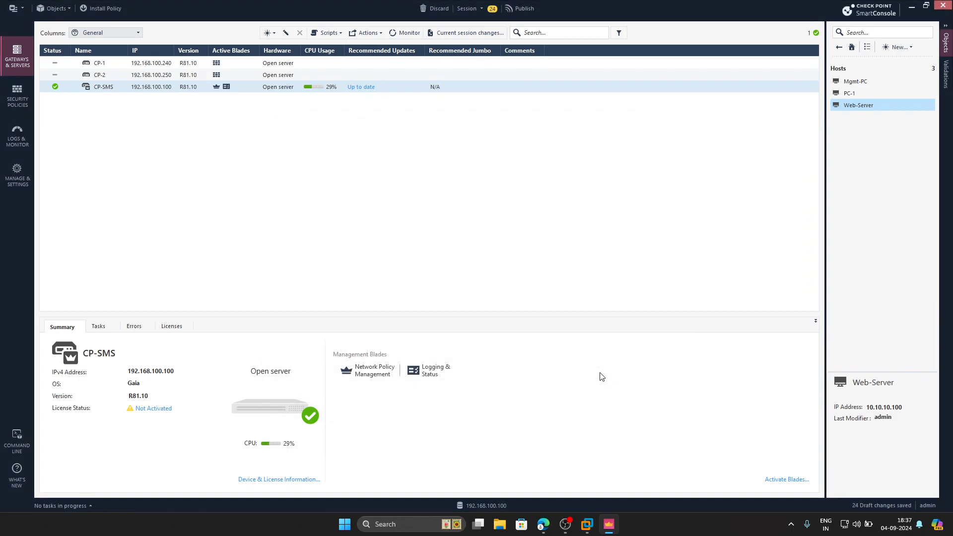
Publish the session changes.
left_click(518, 10)
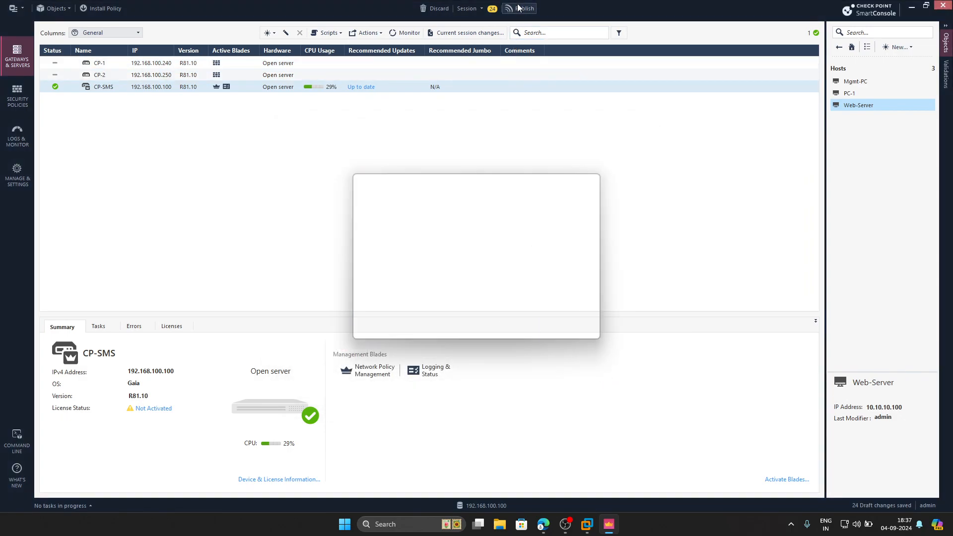
left_click(512, 328)
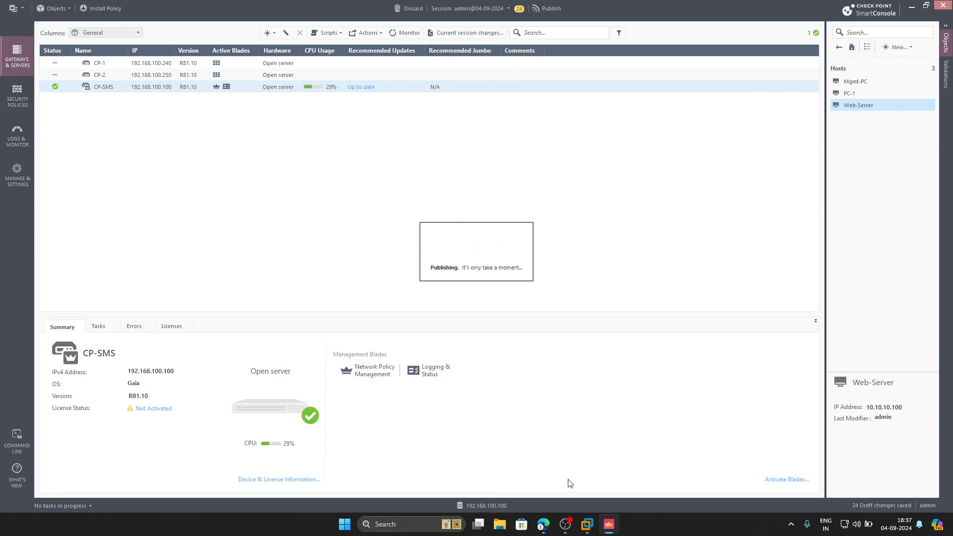
In the lab topology, duplicate the Mgmt network text label and move the copy below the LAN label beside LAN-SW.
left_click(544, 525)
left_click(107, 9)
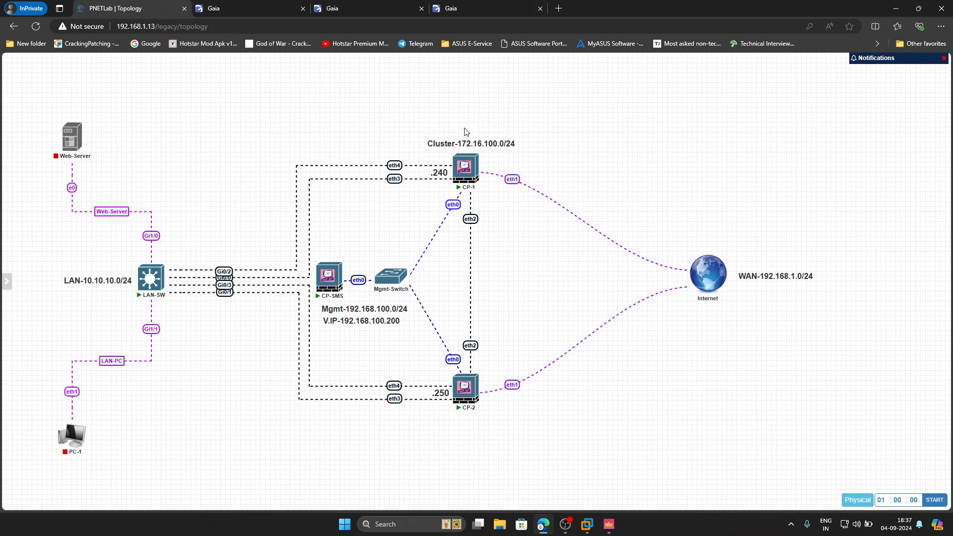
mouse_move(340, 279)
mouse_move(473, 155)
mouse_move(716, 281)
right_click(352, 324)
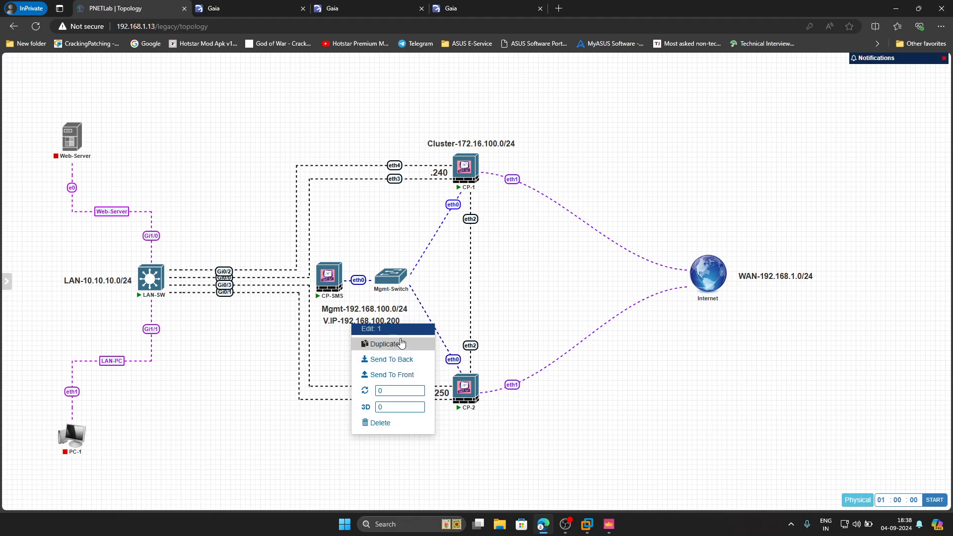
left_click(385, 344)
left_click_drag(365, 357, 87, 296)
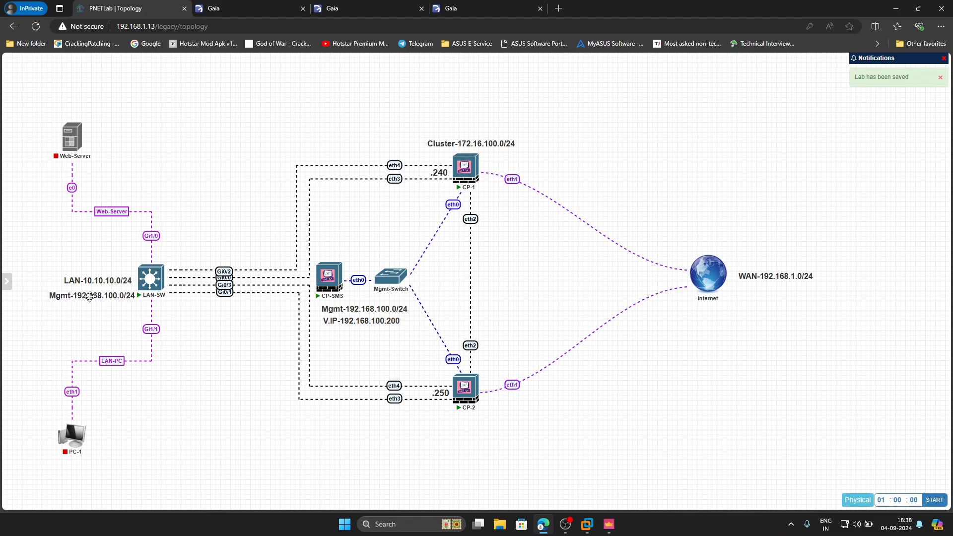
Edit the copied label's text to read V.IP-10.10.10.20.
double_click(90, 296)
left_click(105, 306)
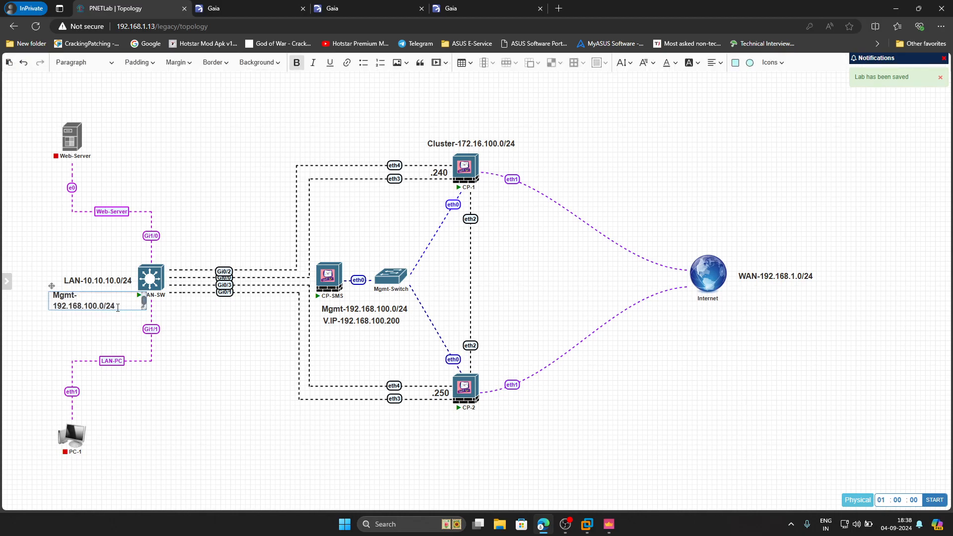
key("BackSpace")
key("BackSpace")
key("BackSpace")
key("BackSpace")
key("BackSpace")
key("BackSpace")
key("BackSpace")
key("BackSpace")
key("BackSpace")
key("BackSpace")
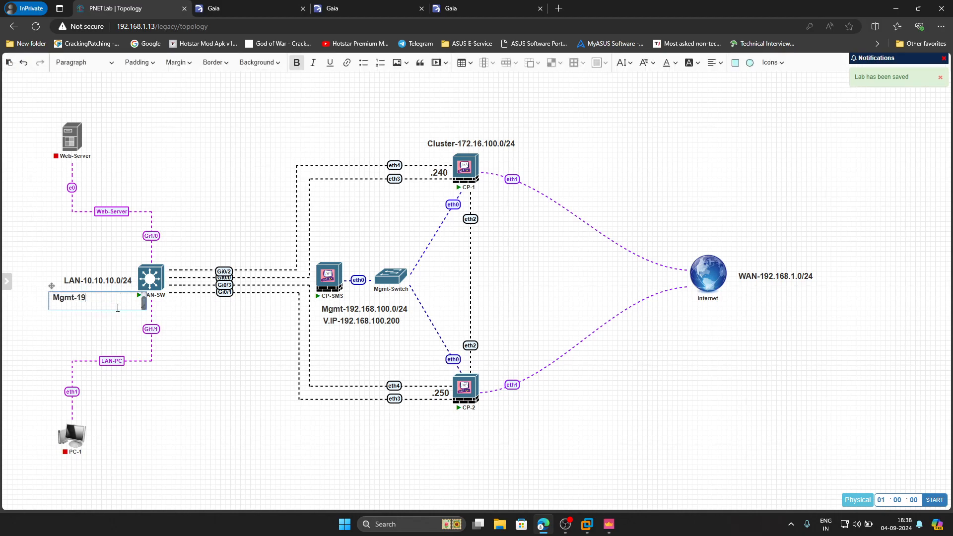
key("BackSpace")
key("BackSpace")
key("BackSpace")
key("BackSpace")
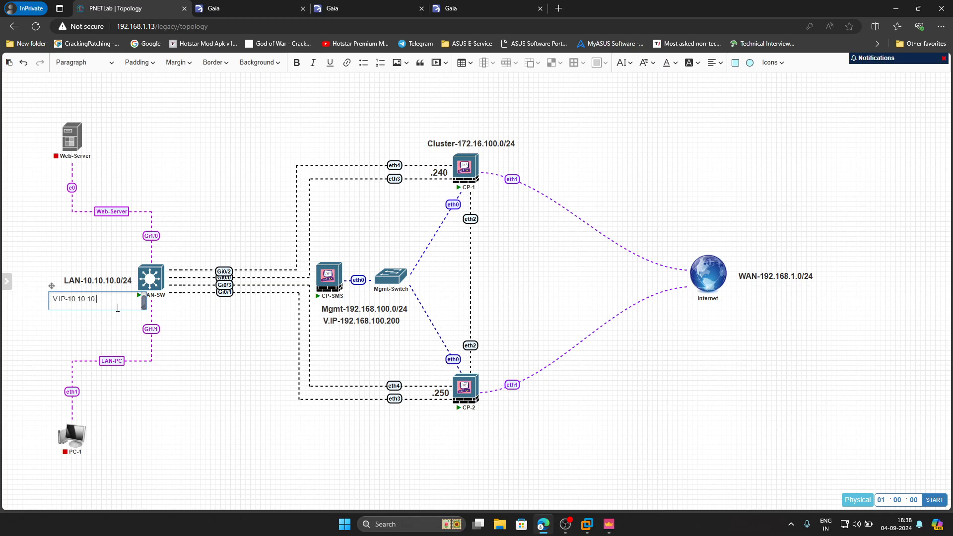
Format the V.IP-10.10.10.20 label bold and enlarge its font size.
left_click_drag(118, 307, 45, 304)
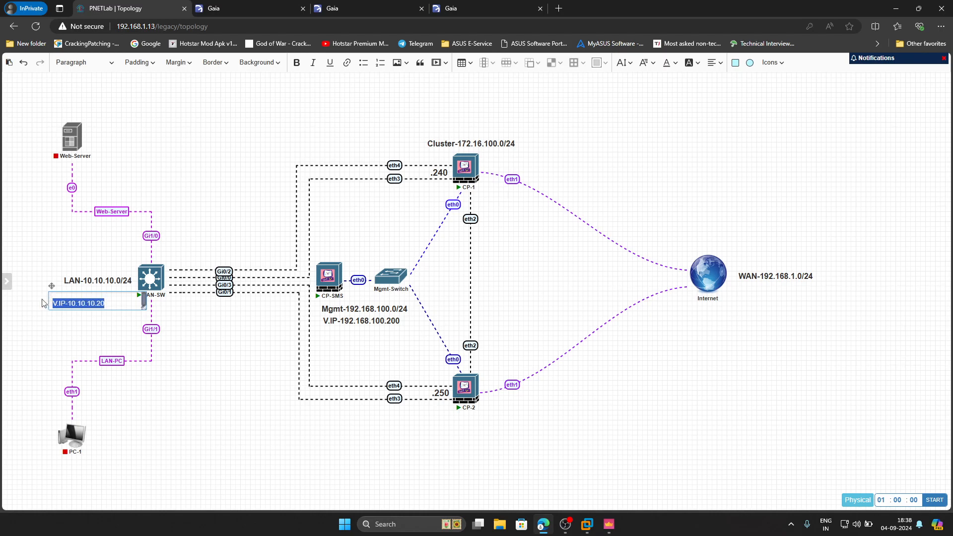
left_click(297, 62)
left_click(624, 62)
left_click(623, 213)
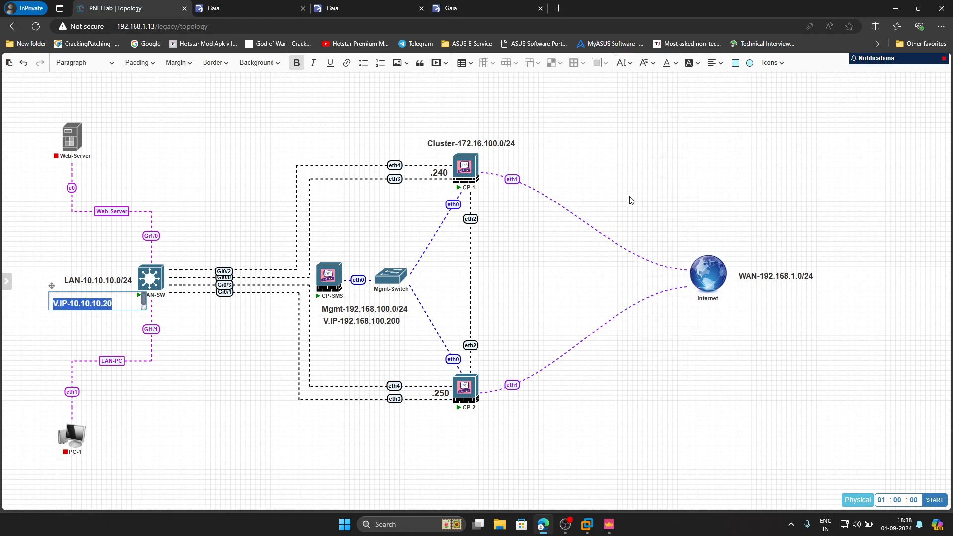
Position the V.IP-10.10.10.20 label directly beneath the LAN-10.10.10.0/24 label.
left_click(241, 358)
mouse_move(90, 297)
left_mouse_down()
mouse_move(64, 292)
mouse_move(84, 291)
left_mouse_up()
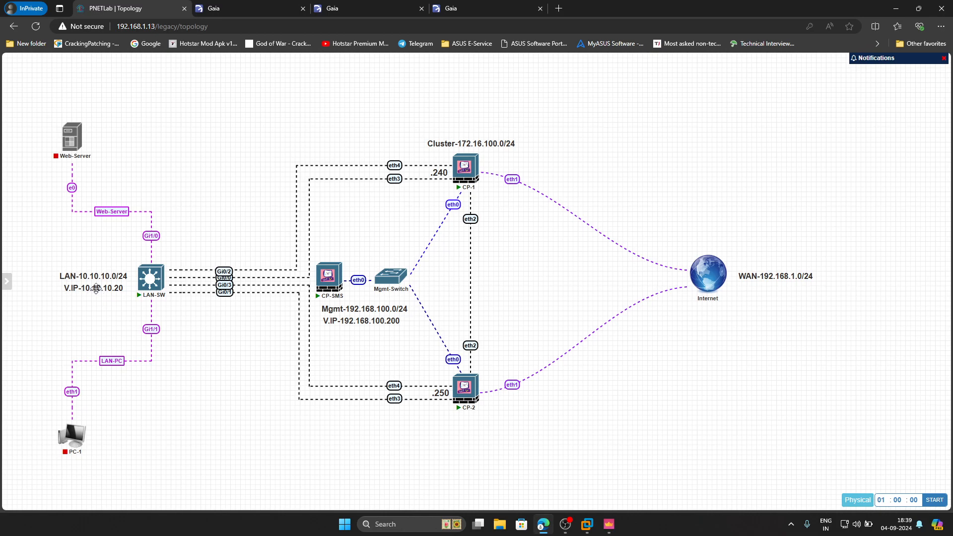
left_click_drag(97, 289, 98, 289)
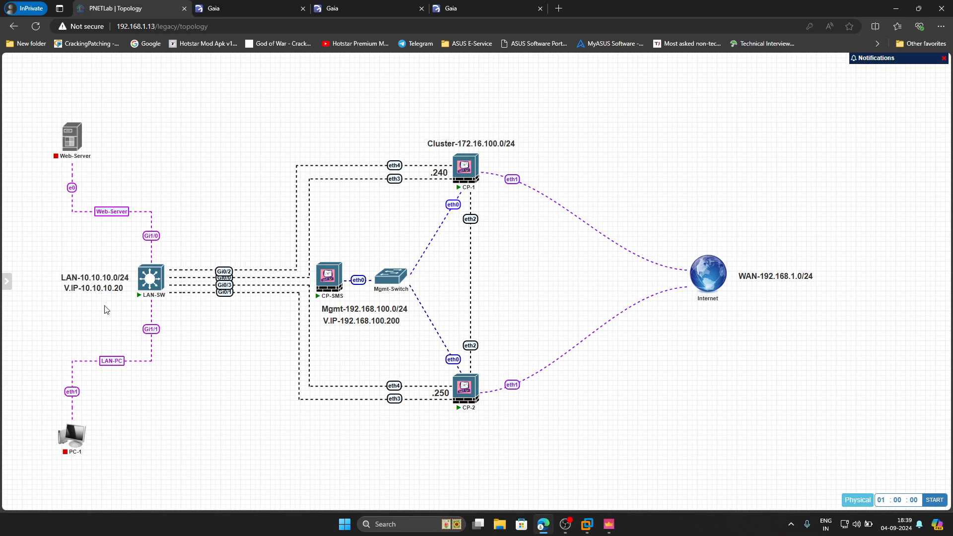
Duplicate the V.IP label and move the copy below the WAN-192.168.1.0/24 label beside Internet.
right_click(97, 290)
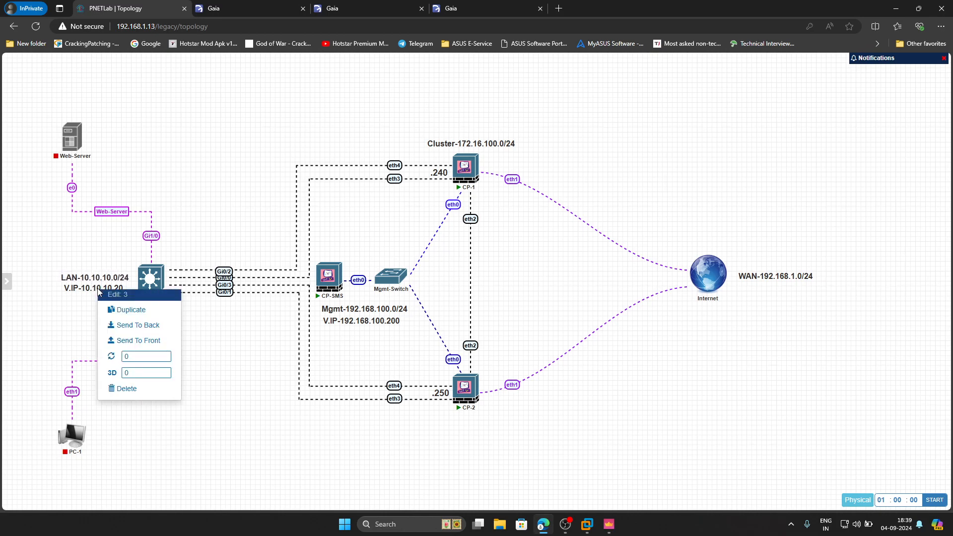
left_click(130, 311)
left_click_drag(91, 329, 760, 291)
Edit the copied label's text to read V.IP-192.168.1.200.
double_click(760, 291)
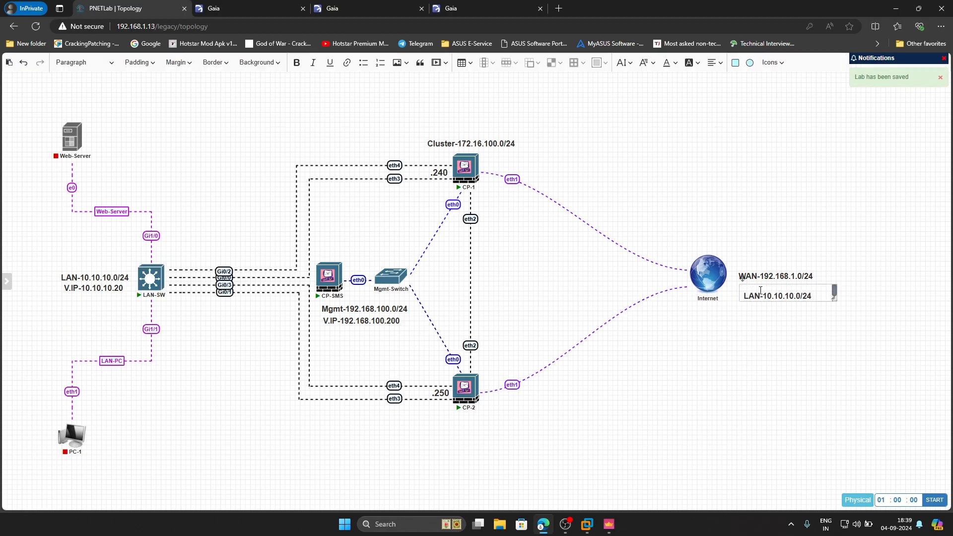
left_click(762, 298)
key("BackSpace")
key("BackSpace")
key("BackSpace")
type("V")
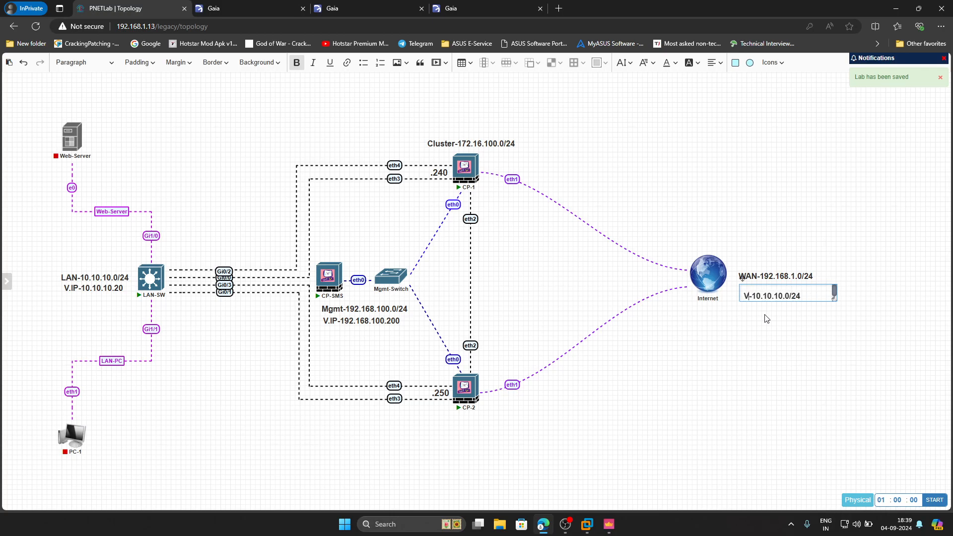
type(".IP")
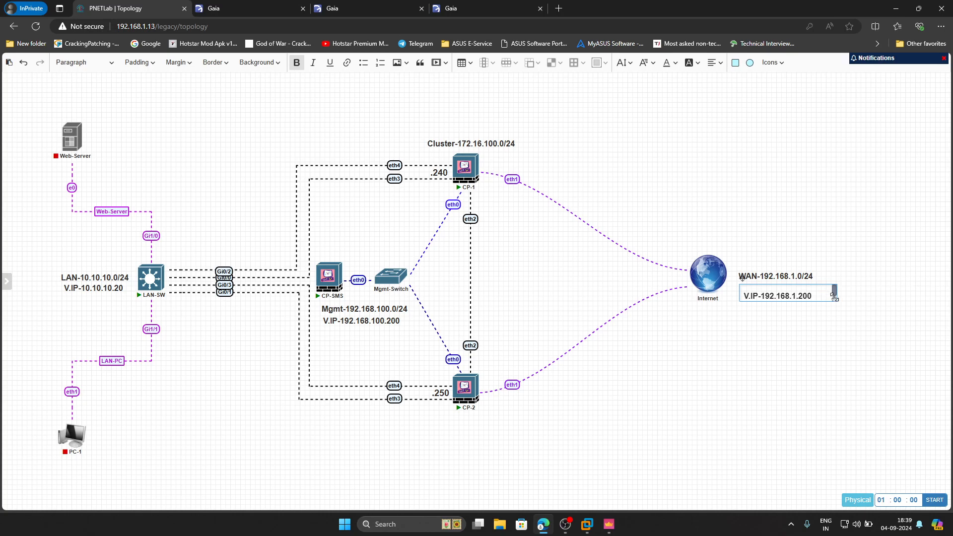
Shrink the V.IP-192.168.1.200 label's box and align it under the WAN label.
left_click_drag(835, 297, 819, 297)
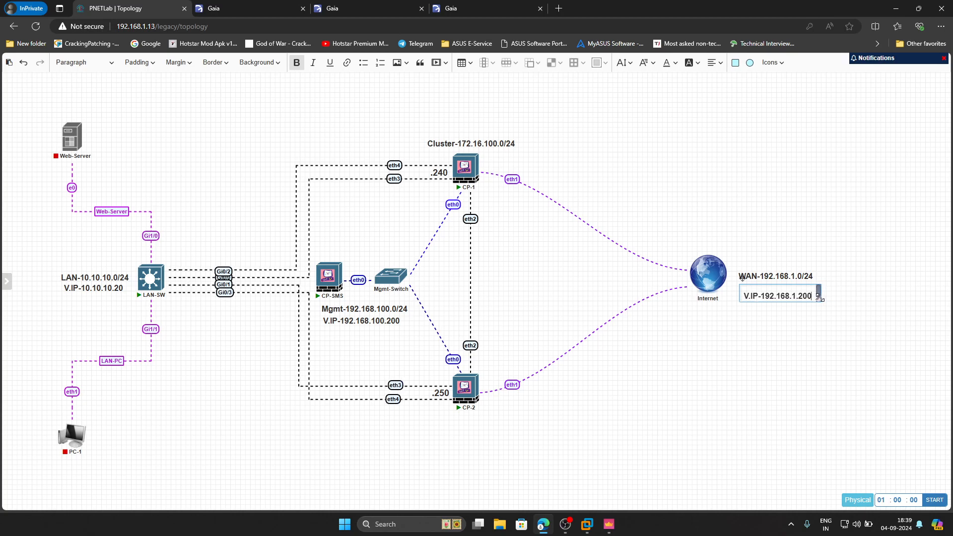
left_click(813, 324)
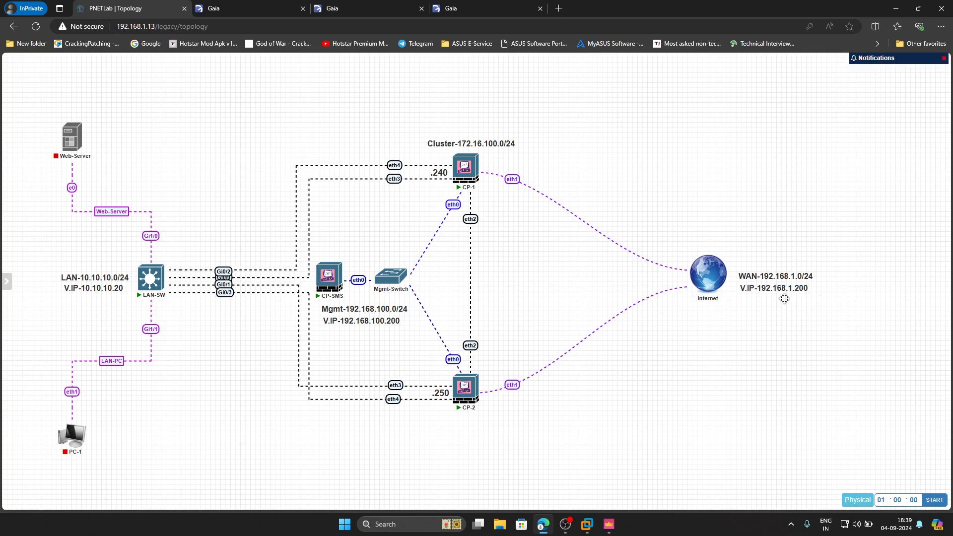
left_click_drag(763, 289, 764, 287)
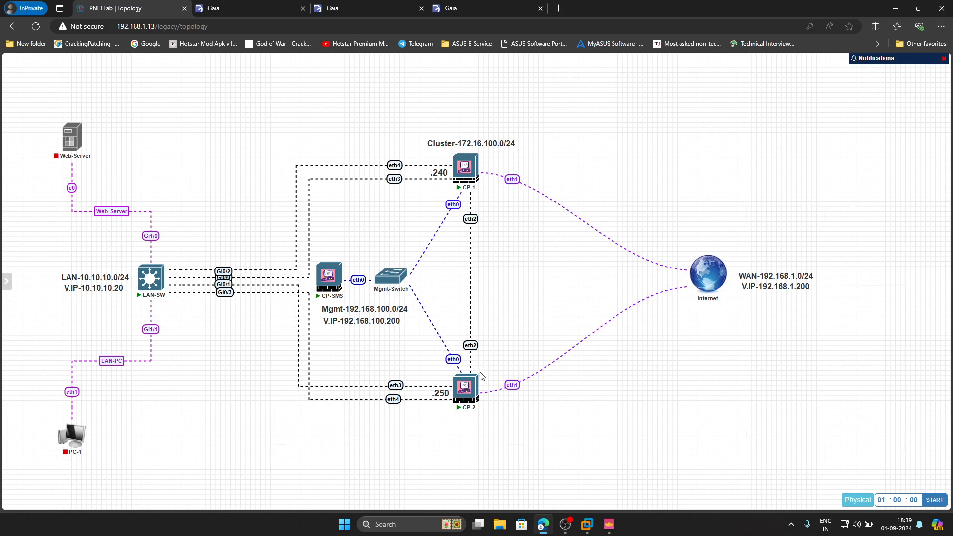
Nudge the CP-2 node slightly upward in the topology.
mouse_move(381, 297)
left_click_drag(464, 388, 464, 385)
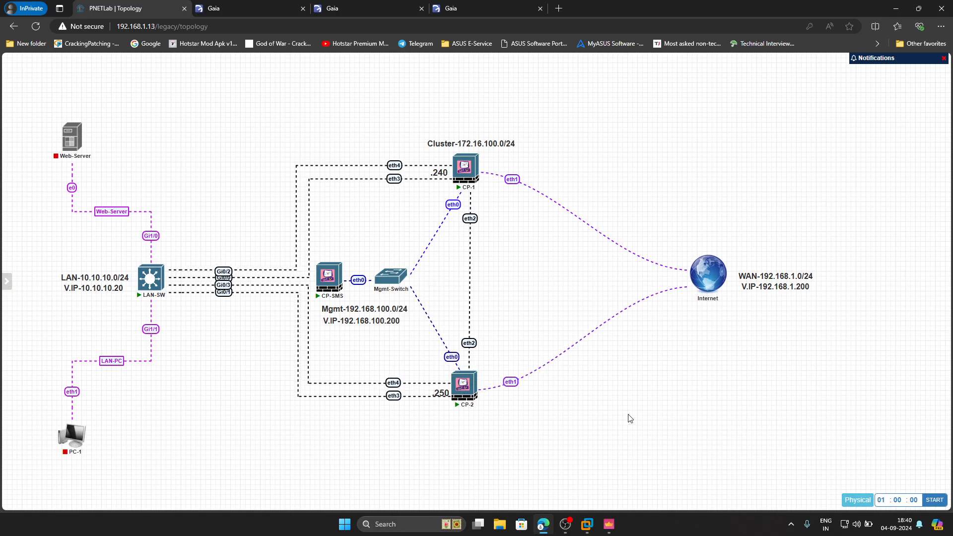
mouse_move(465, 387)
left_click_drag(466, 388, 470, 384)
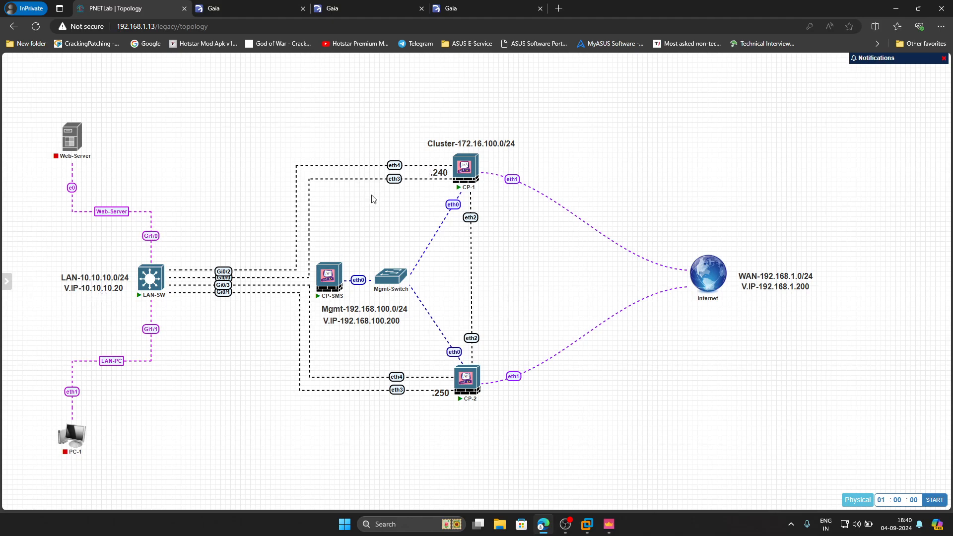
Switch to SmartConsole and start a new gateway Cluster wizard named HQ-Cluster.
mouse_move(164, 279)
left_click(609, 524)
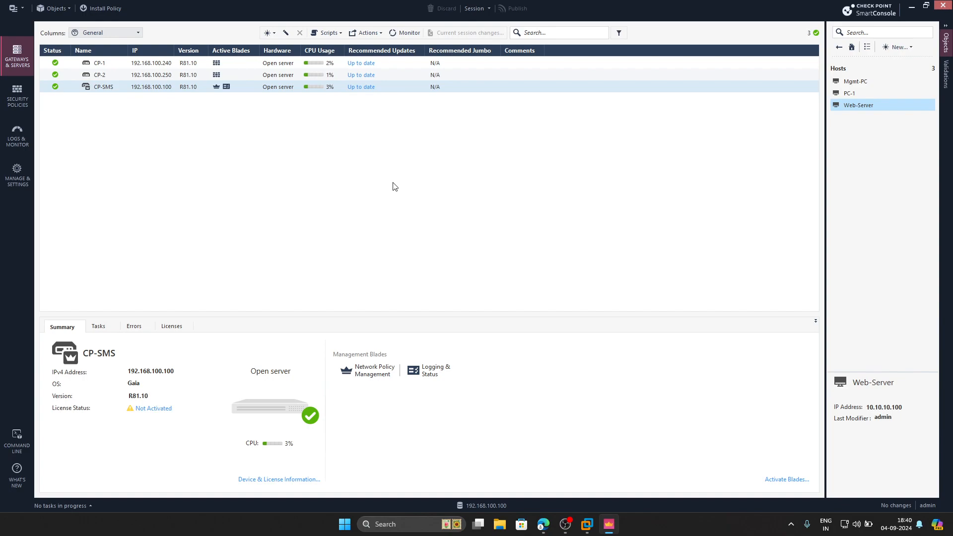
left_click(275, 36)
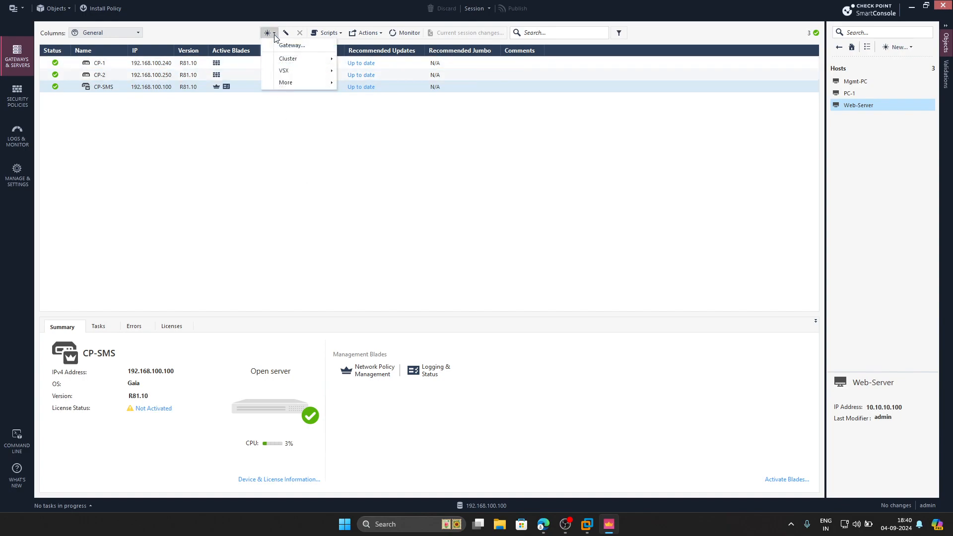
mouse_move(322, 59)
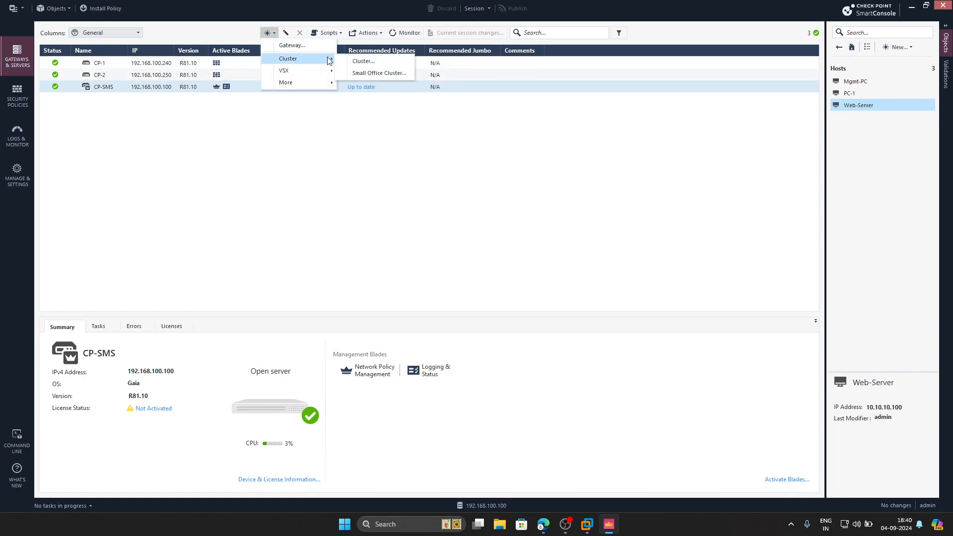
left_click(368, 63)
left_click(447, 251)
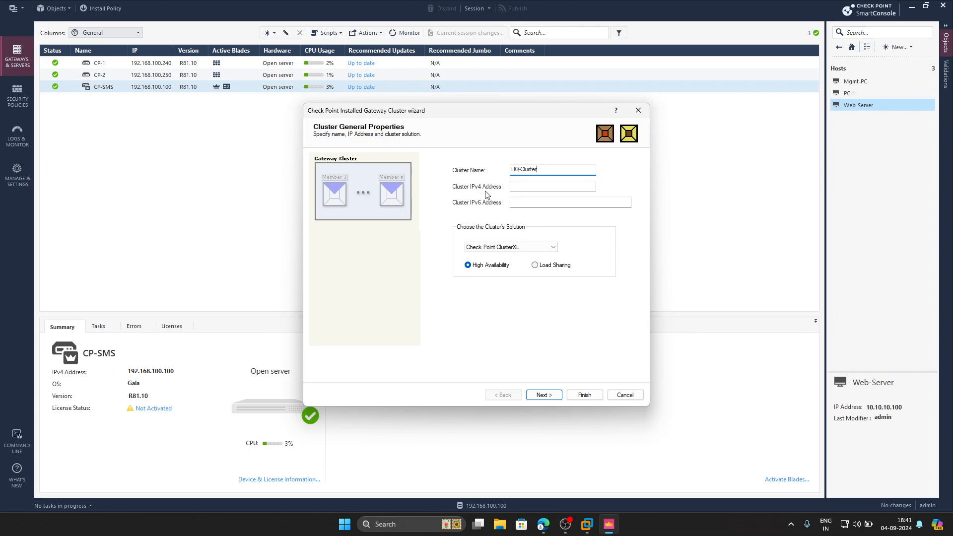
Set the cluster IPv4 address to 192.168.100.200 with ClusterXL High Availability and continue.
left_click(543, 525)
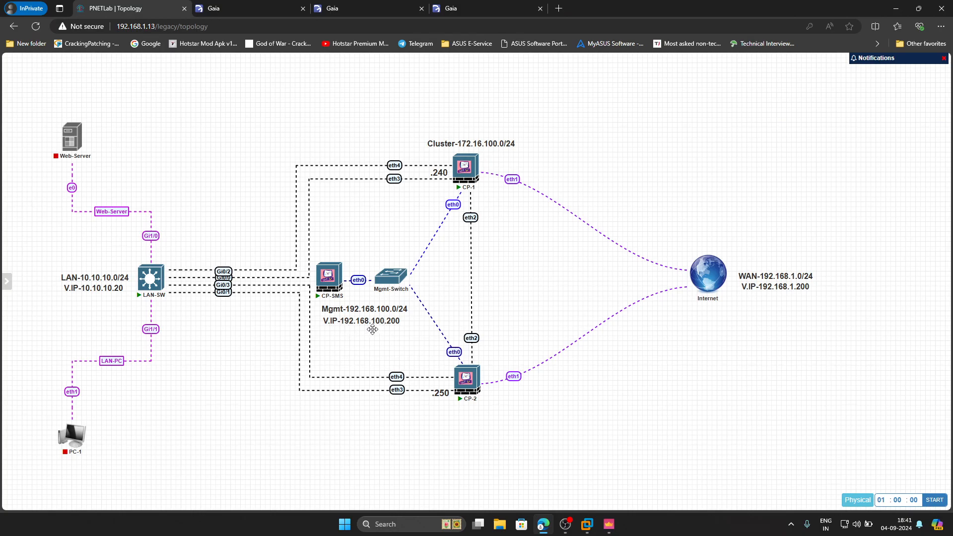
left_click(609, 524)
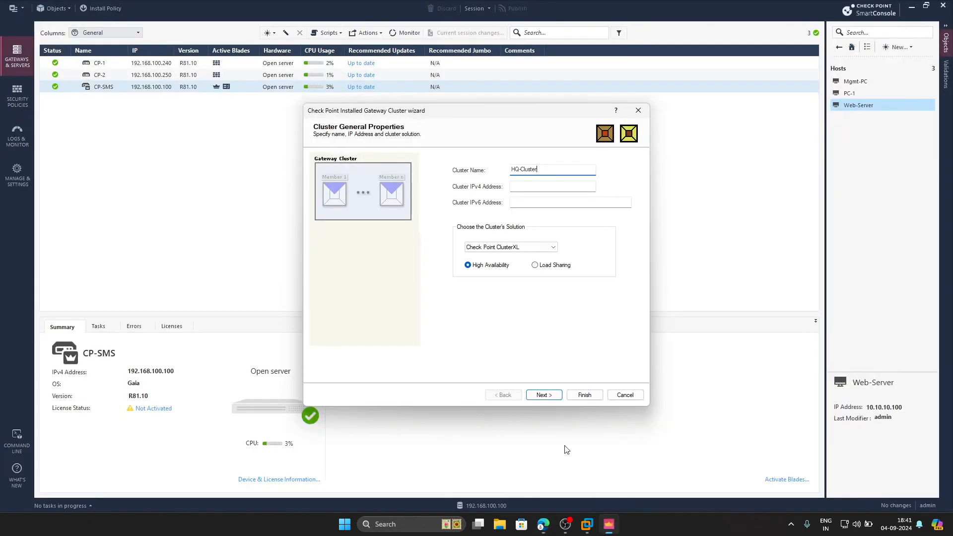
left_click(514, 187)
left_click(559, 399)
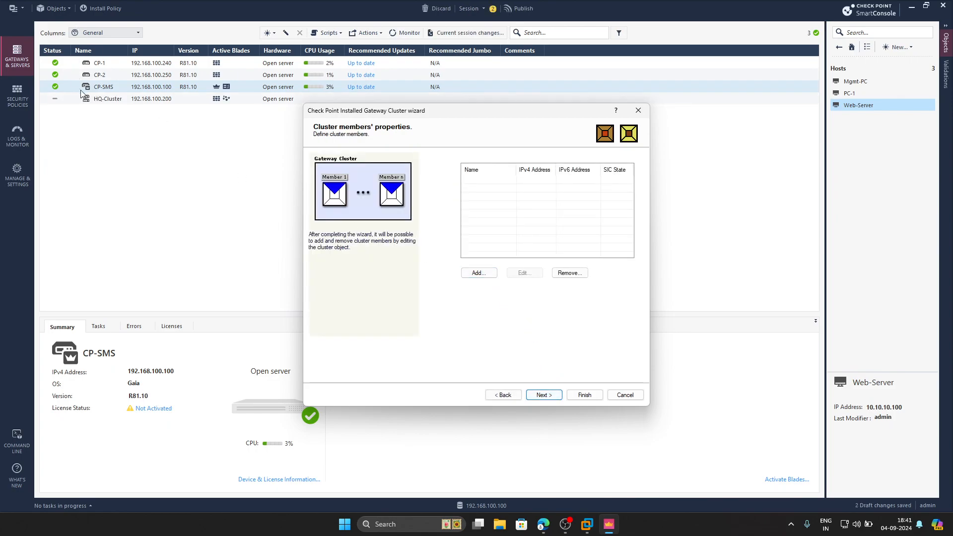
Add the existing gateway CP-1 as a cluster member and confirm its conversion.
left_click(477, 272)
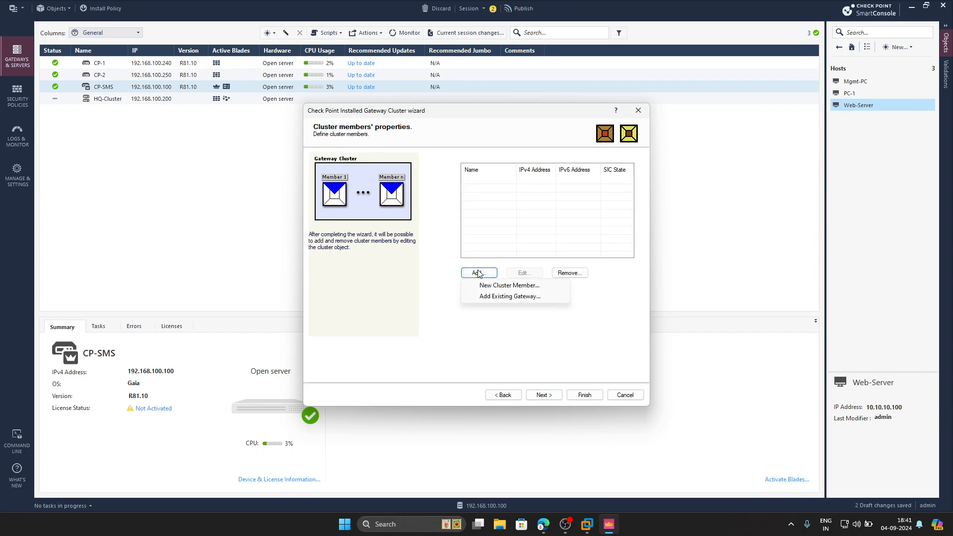
left_click(499, 300)
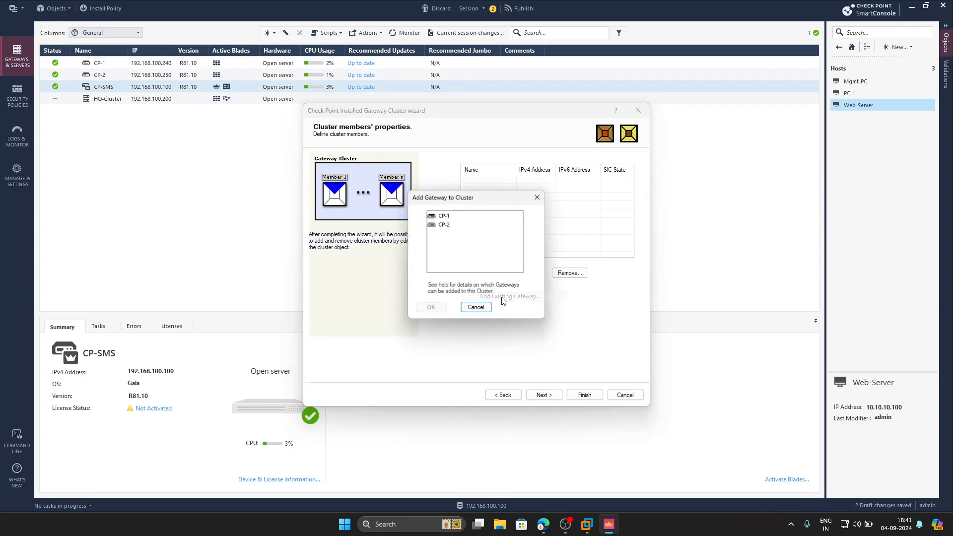
left_click(443, 215)
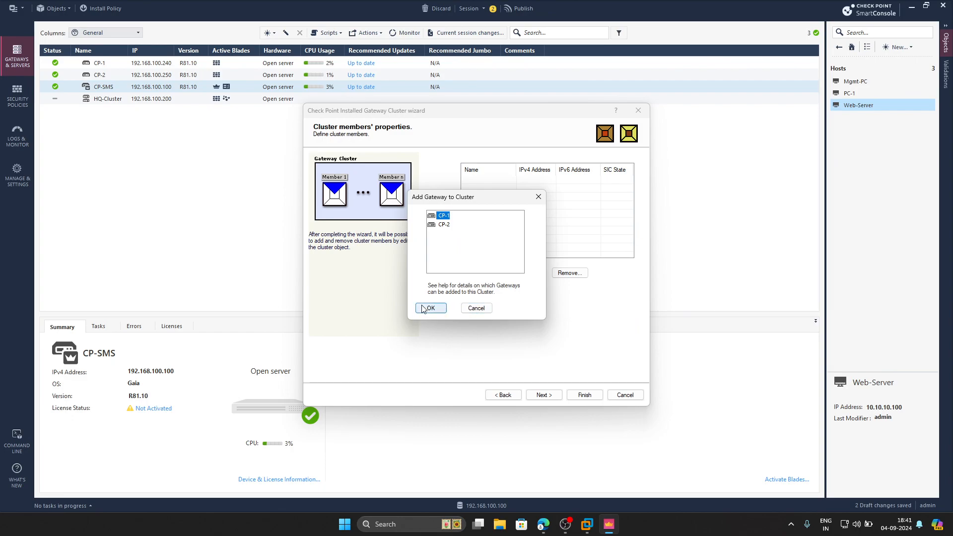
left_click(428, 309)
left_click(515, 325)
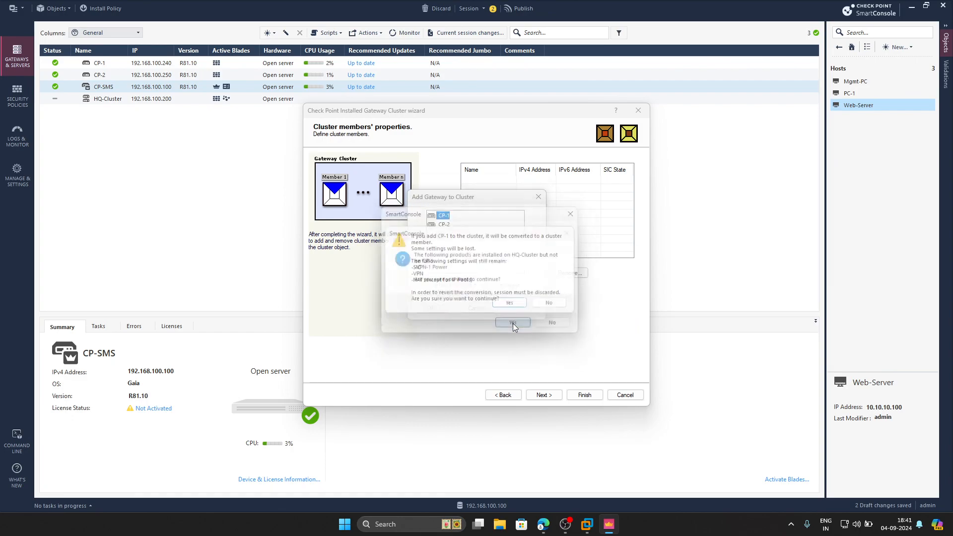
left_click(519, 307)
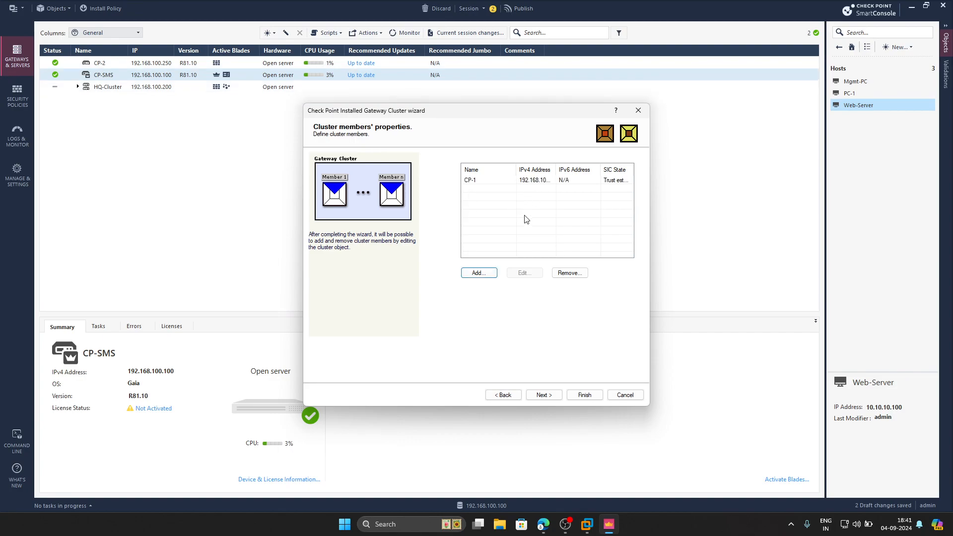
Add the existing gateway CP-2 as a cluster member and confirm its conversion.
left_click(487, 278)
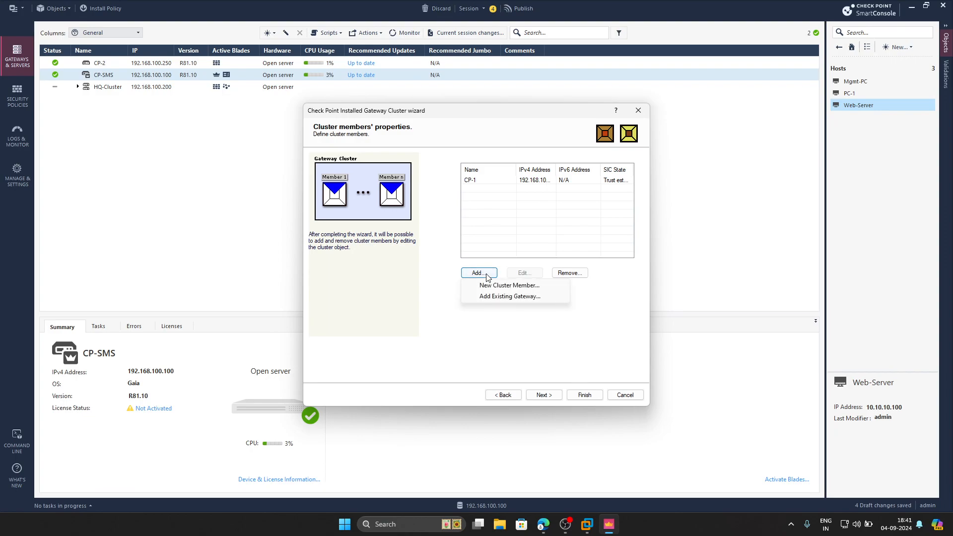
left_click(509, 296)
left_click(438, 216)
left_click(431, 310)
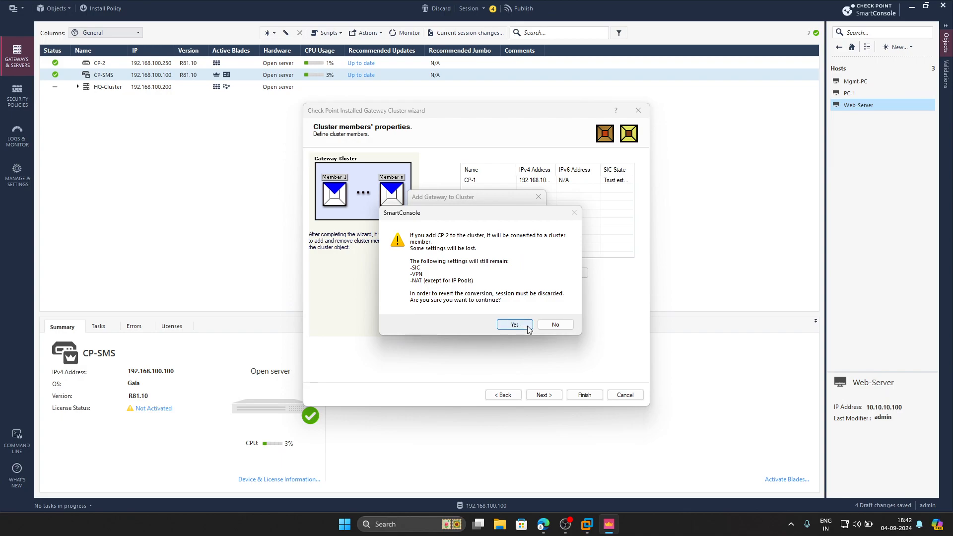
left_click(528, 326)
left_click(511, 305)
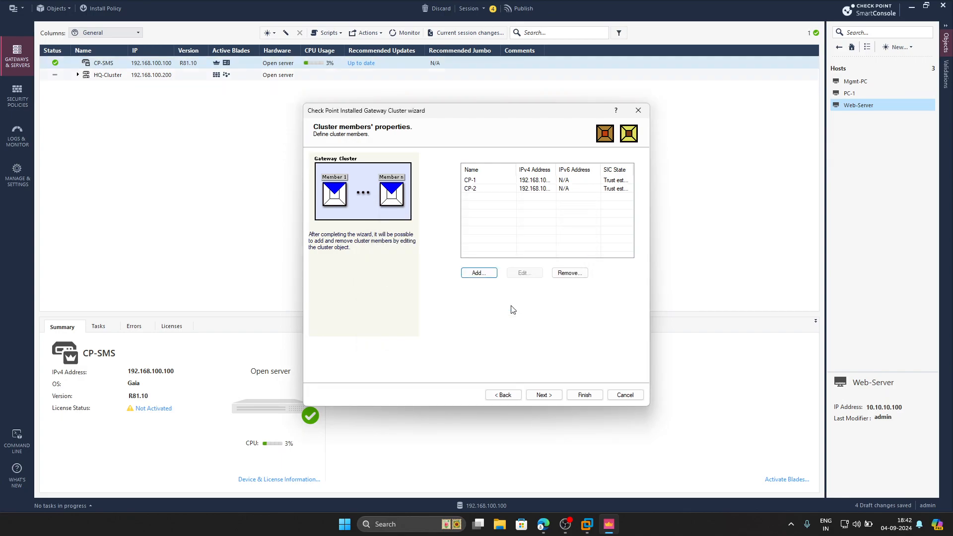
Advance through the cluster topology pages and finish the wizard with Edit Cluster's Properties enabled.
left_click(544, 395)
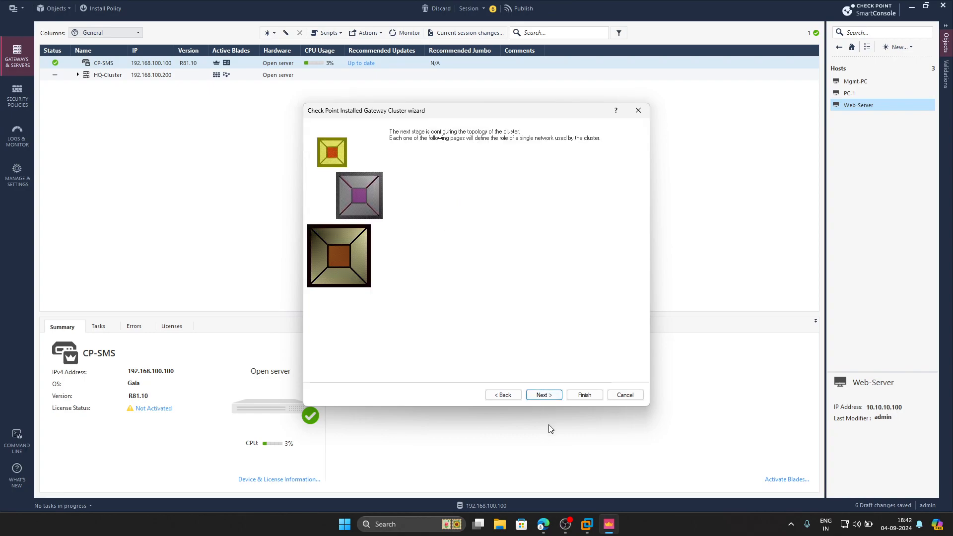
left_click(544, 395)
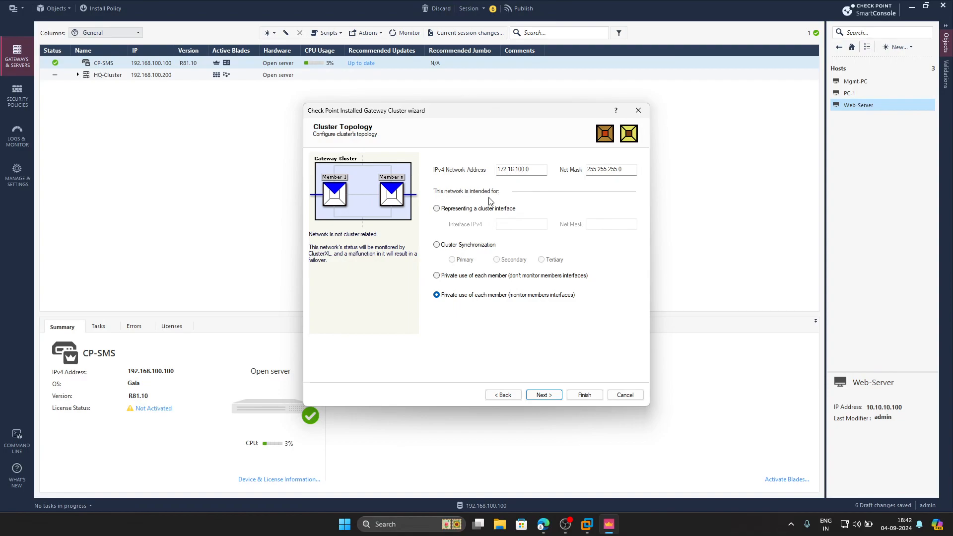
left_click(544, 395)
left_click(544, 395)
left_click(504, 306)
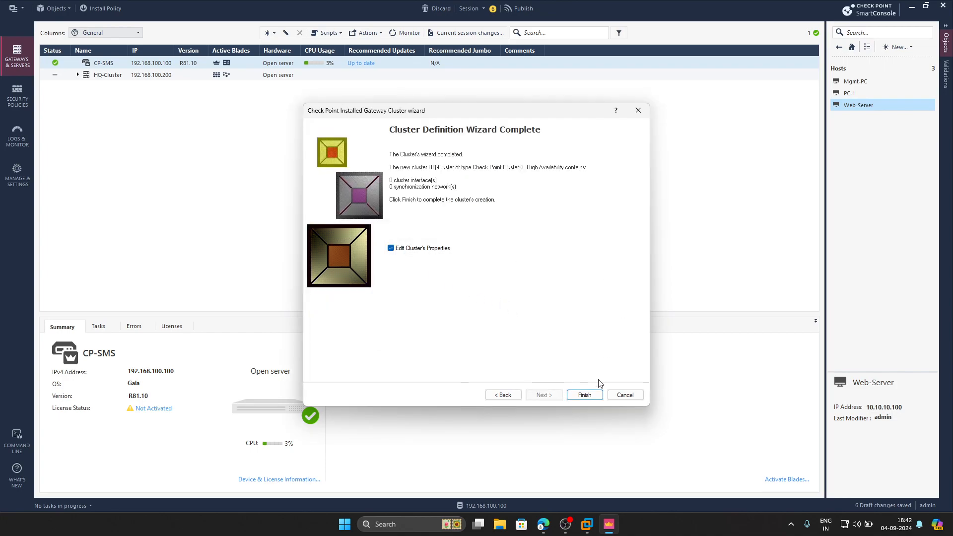
left_click(590, 395)
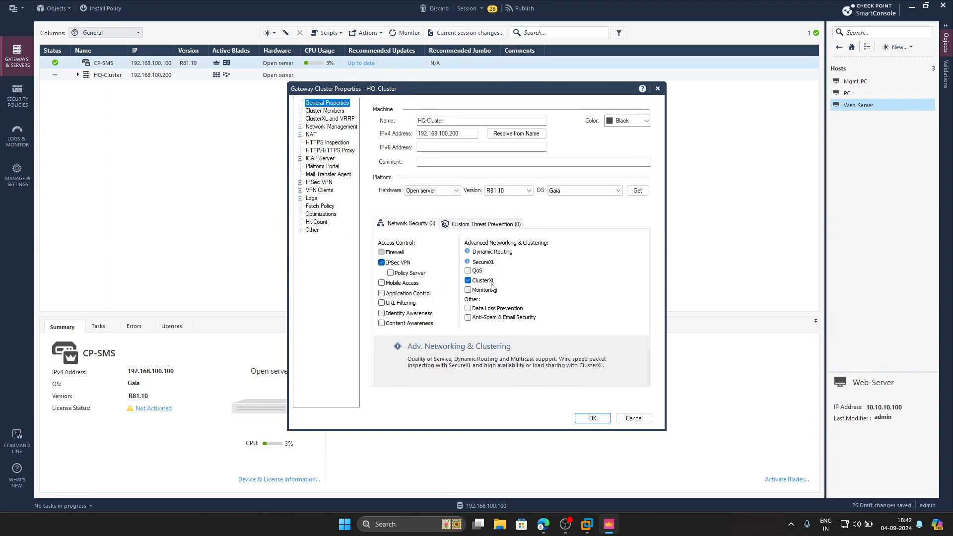
Open the cluster's Network Management page to review its interfaces.
left_click(335, 128)
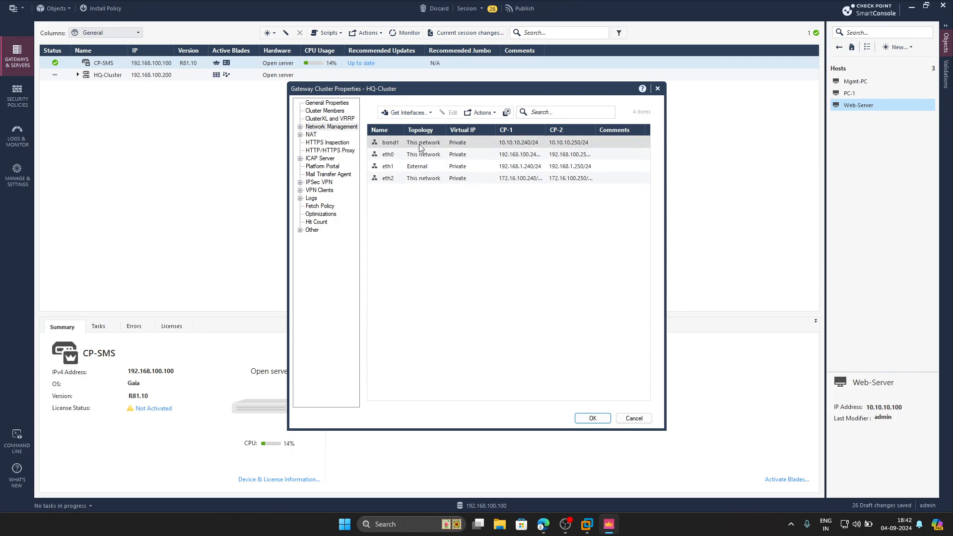
left_click(543, 524)
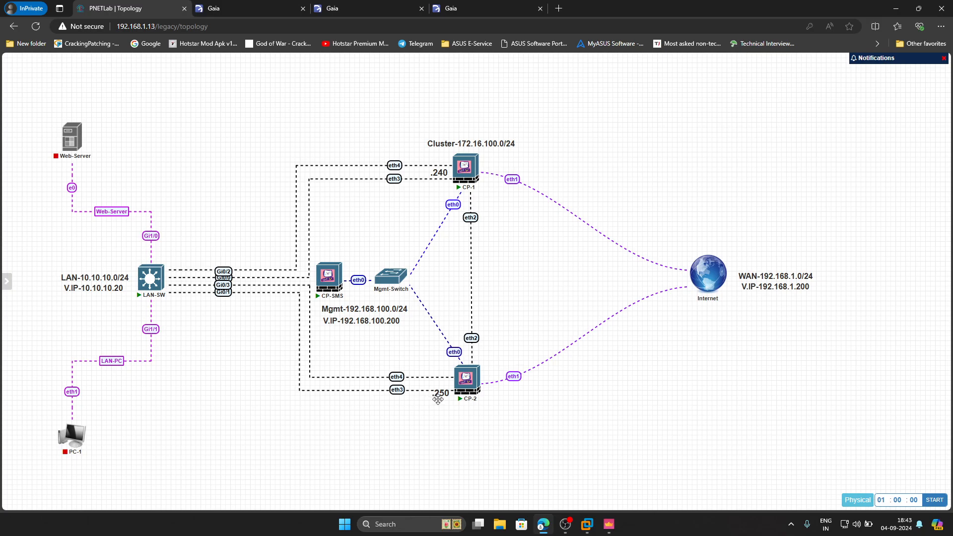
Edit the LAN label on the lab topology so its virtual IP line reads V.IP-10.10.10.200.
double_click(119, 292)
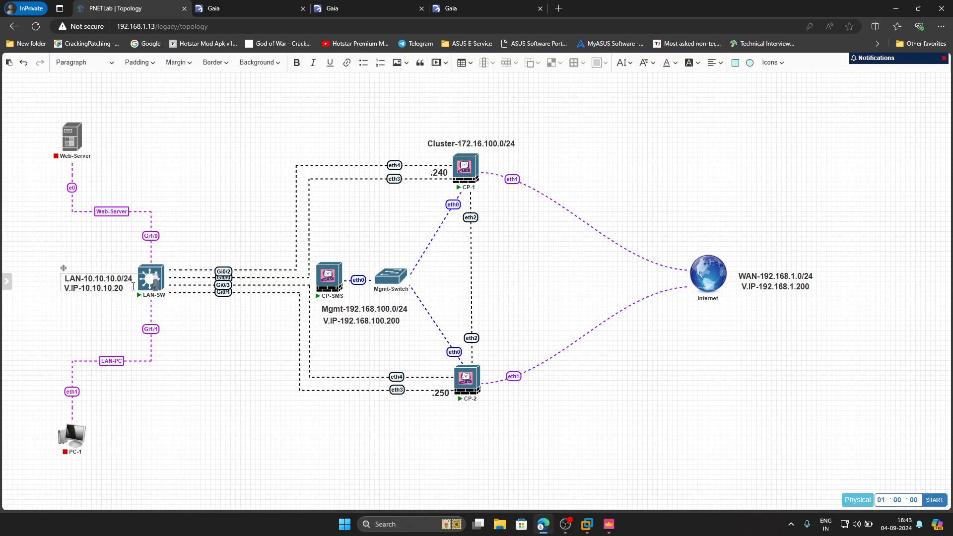
double_click(127, 287)
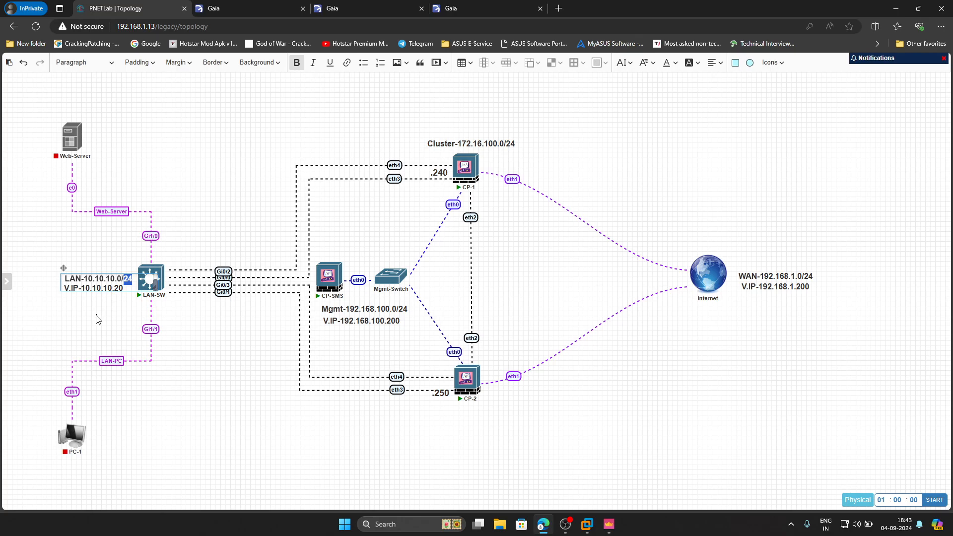
left_click(98, 319)
double_click(128, 291)
left_click(129, 291)
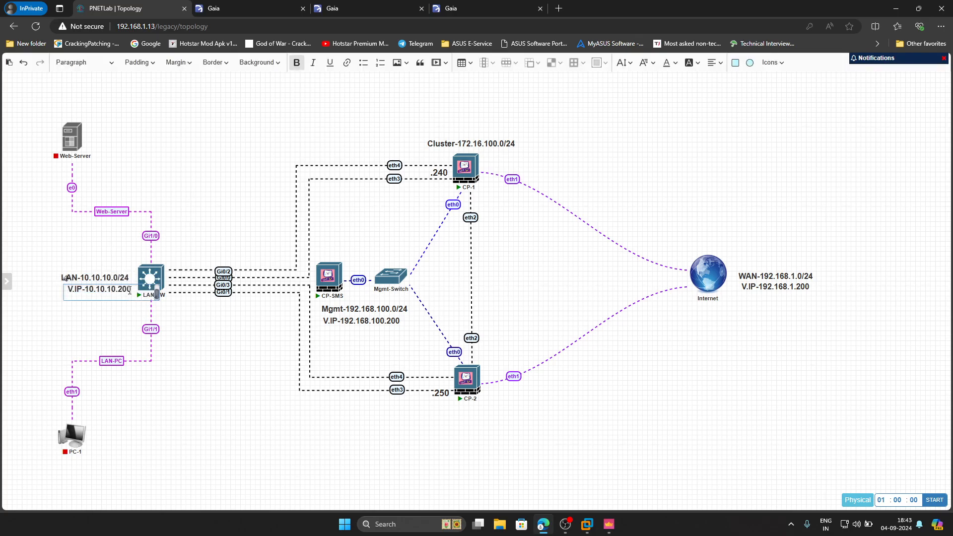
left_click(254, 389)
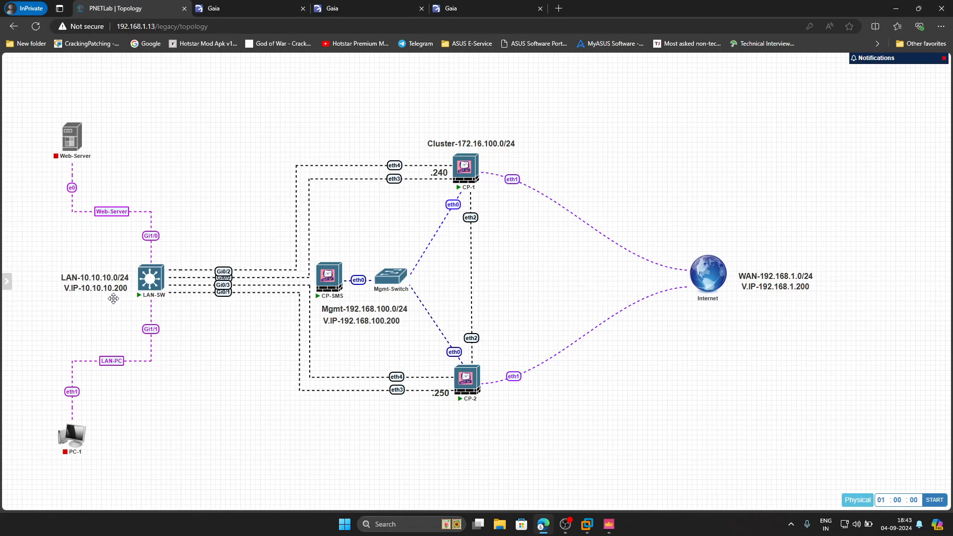
Set the cluster's bond1 interface to network type Cluster with virtual IPv4 address 10.10.10.200.
left_click(619, 531)
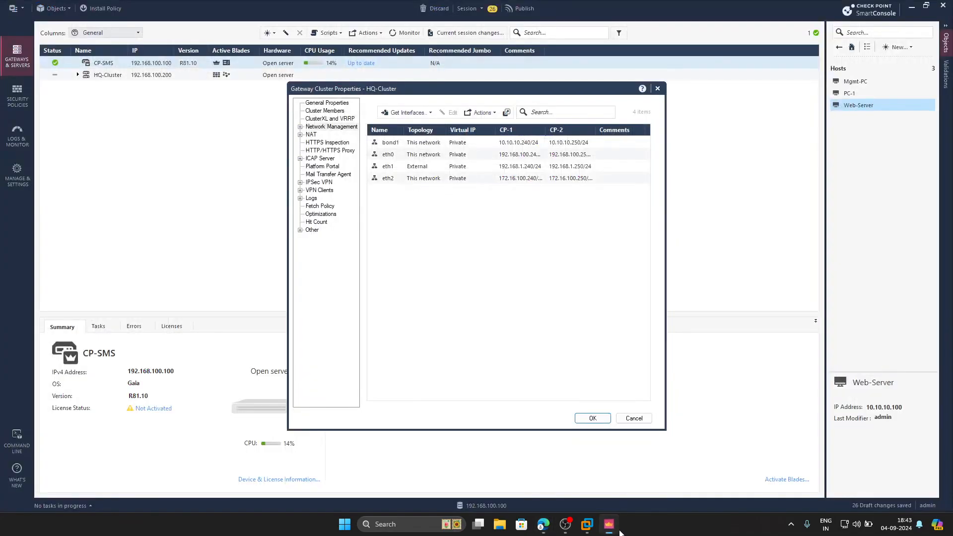
double_click(434, 145)
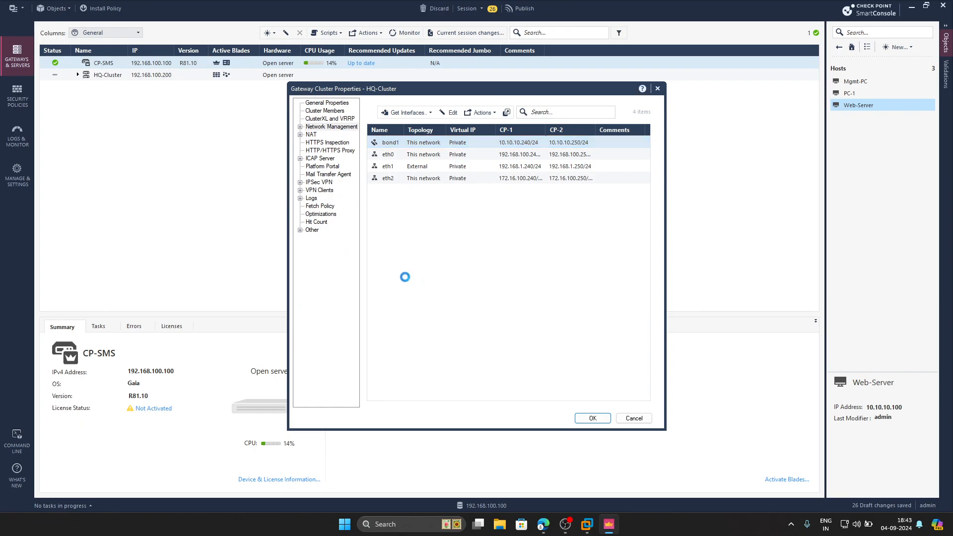
left_click(528, 189)
scroll(522, 209, "up", 1)
left_click(522, 202)
left_click(524, 188)
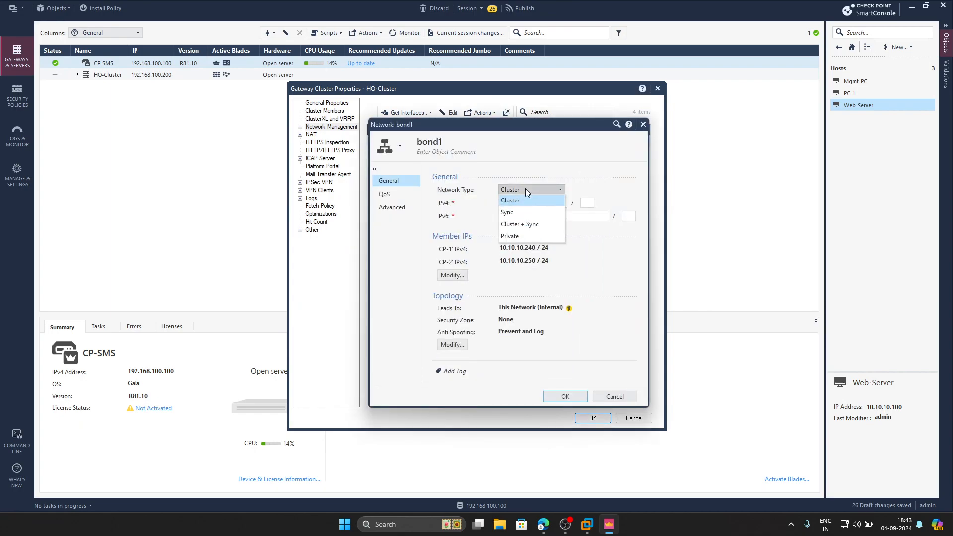
left_click(511, 201)
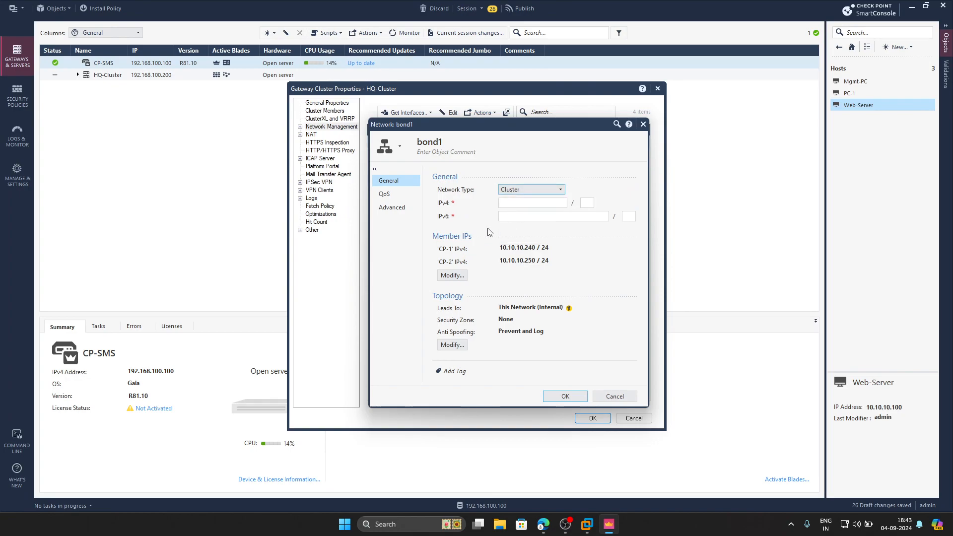
left_click(504, 201)
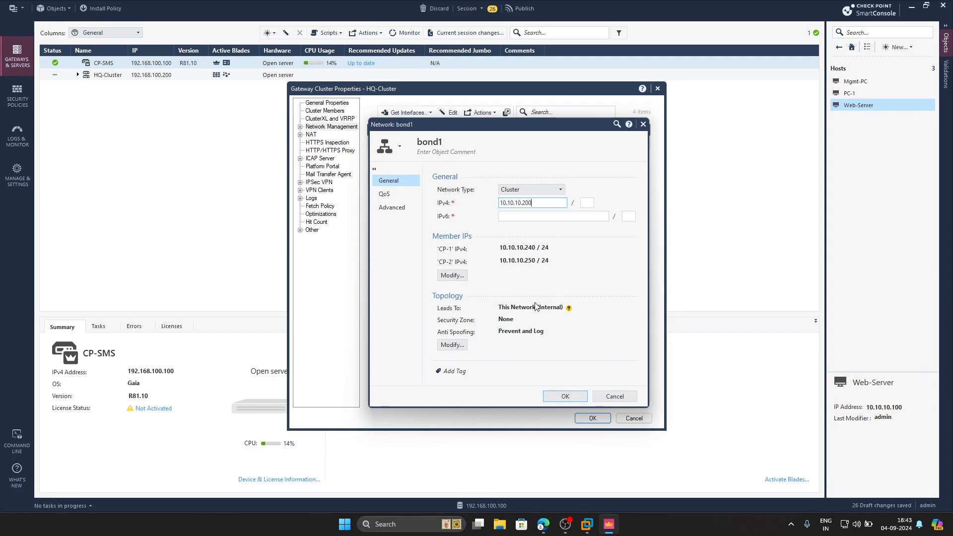
Override bond1's topology so the addresses behind it are the specific LAN-Interface network.
left_click(452, 345)
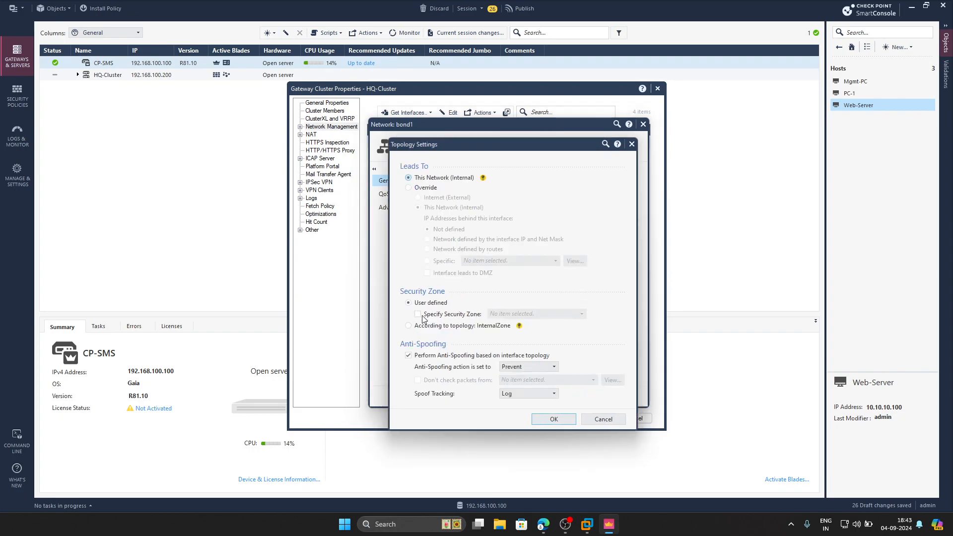
left_click(434, 189)
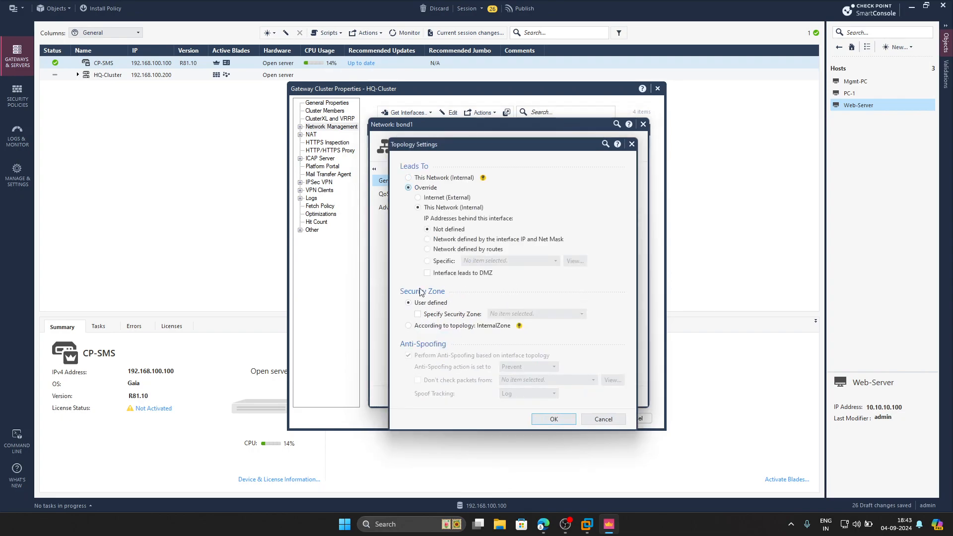
left_click(445, 262)
left_click(521, 263)
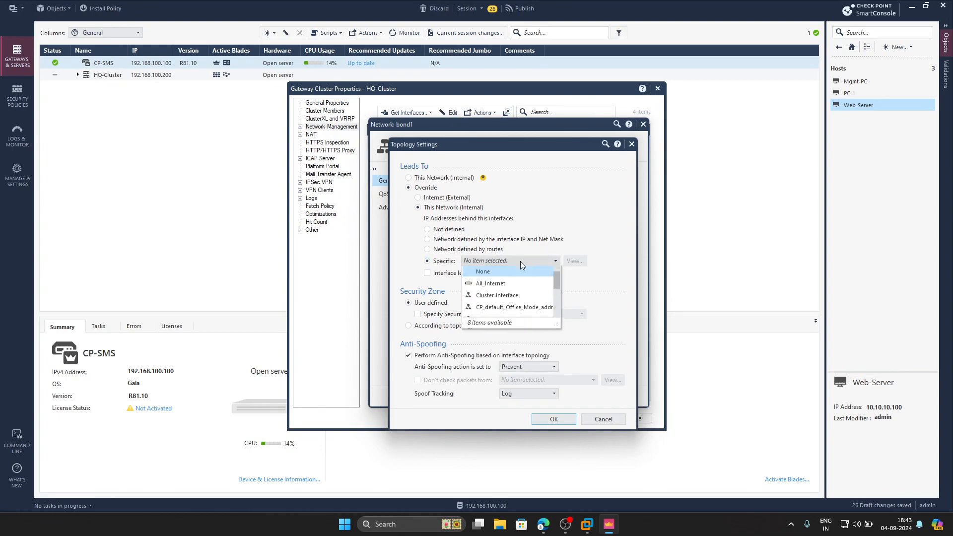
scroll(522, 312, "down", 1)
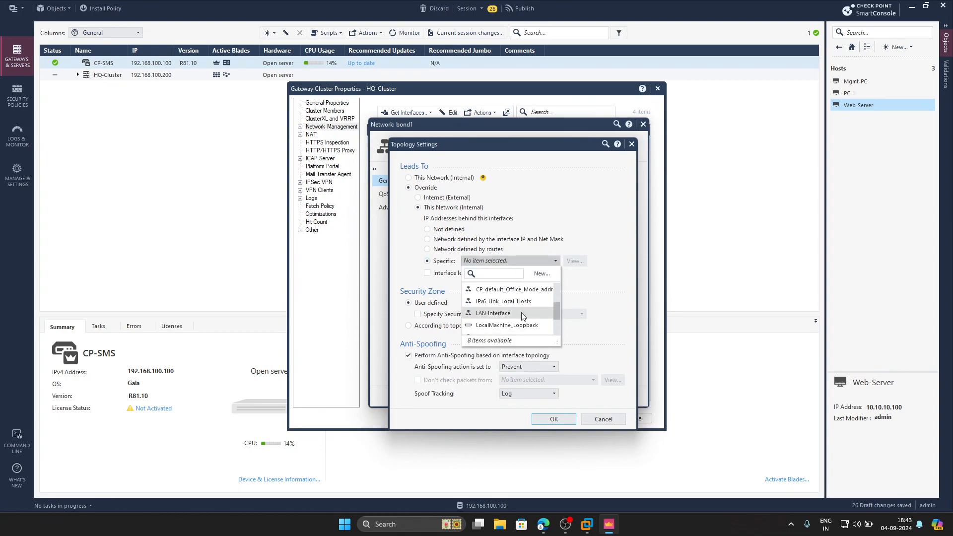
left_click(487, 314)
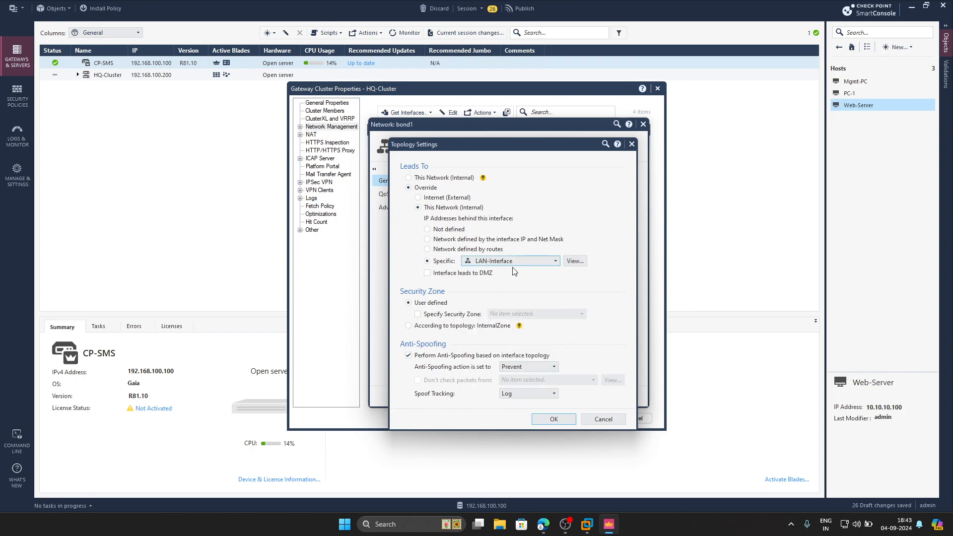
Create a new security zone named Inside and assign it to bond1.
left_click(544, 524)
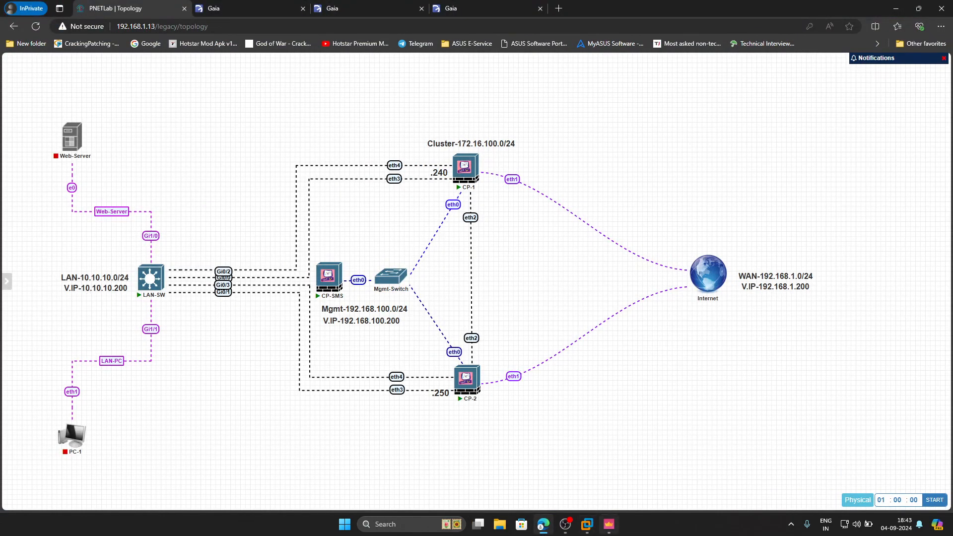
left_click(609, 524)
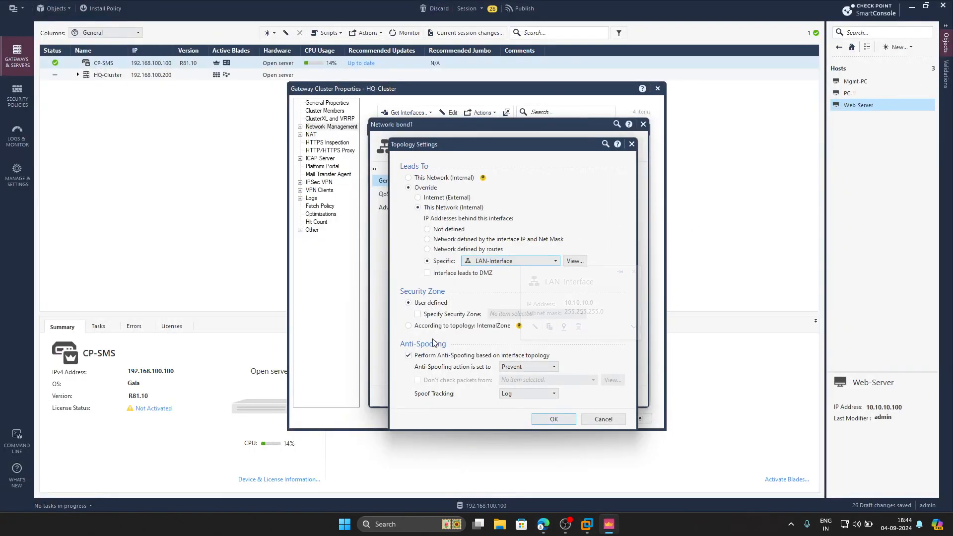
left_click(429, 316)
left_click(501, 315)
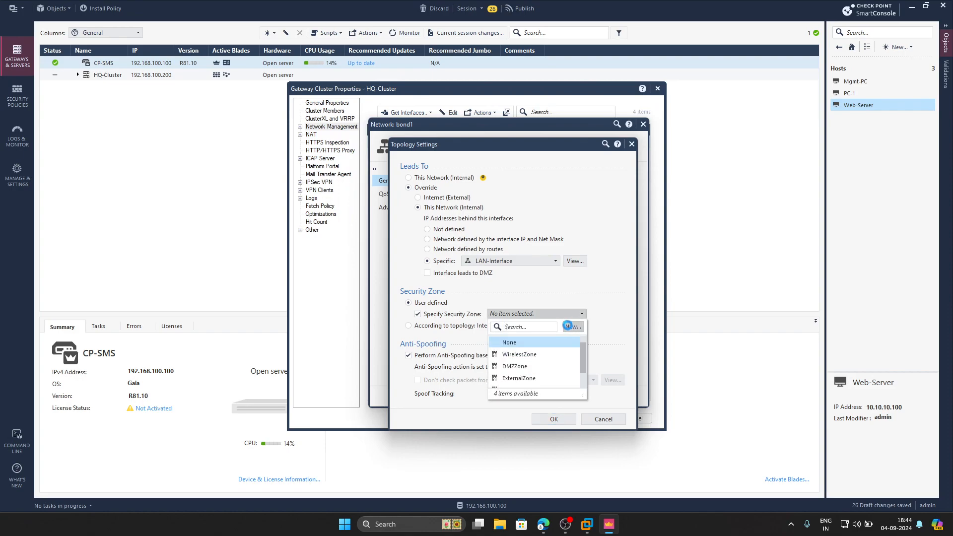
left_click(569, 326)
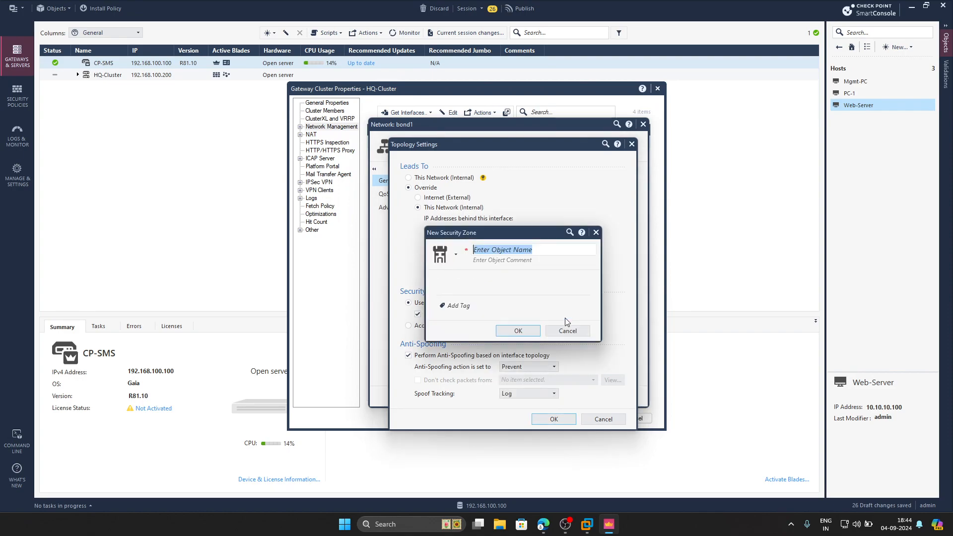
type("Inside")
left_click(528, 330)
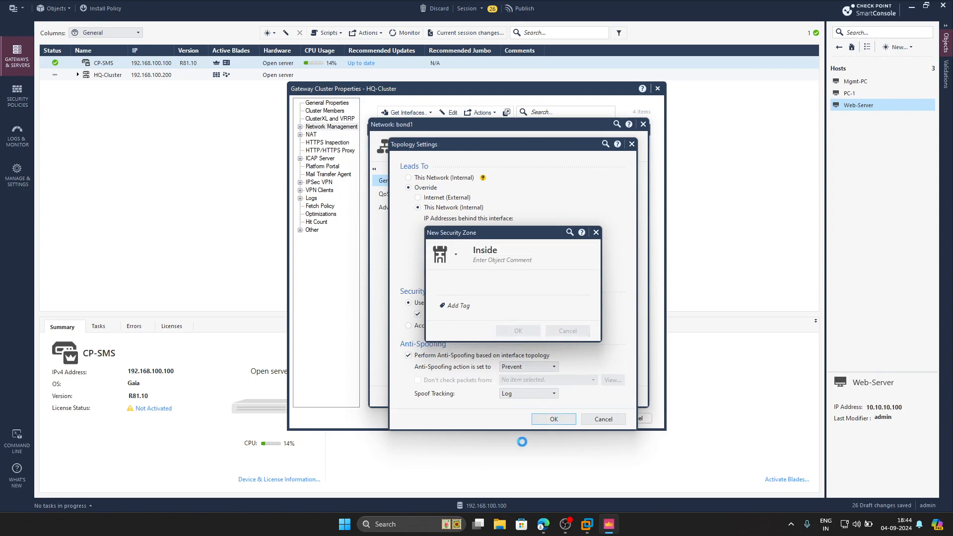
Set bond1's netmask to 24 and confirm the topology and interface settings.
left_click(552, 418)
left_click(564, 397)
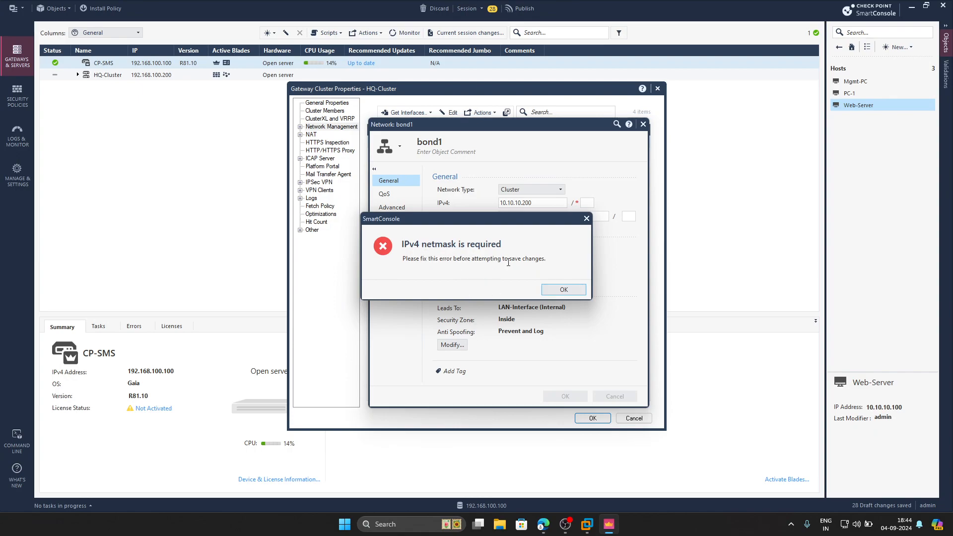
left_click(586, 220)
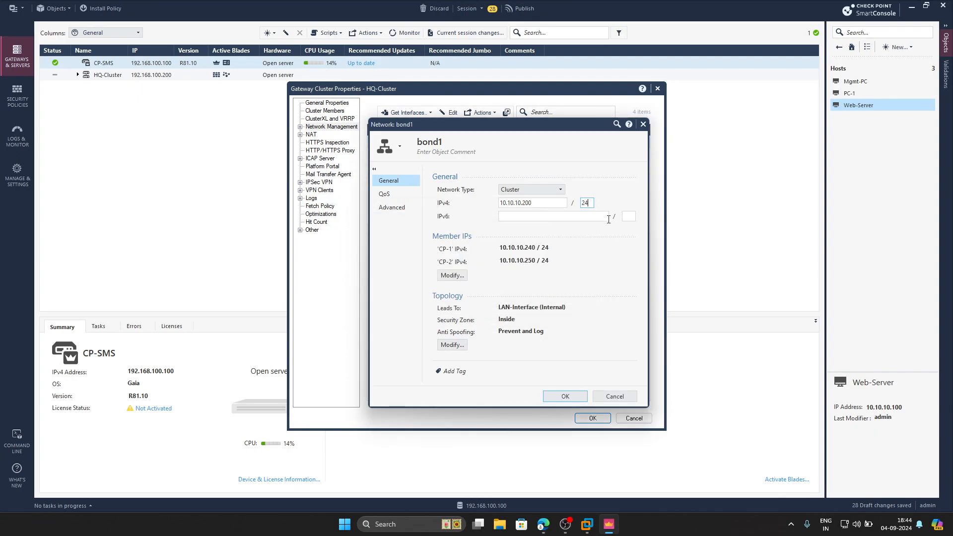
left_click(562, 396)
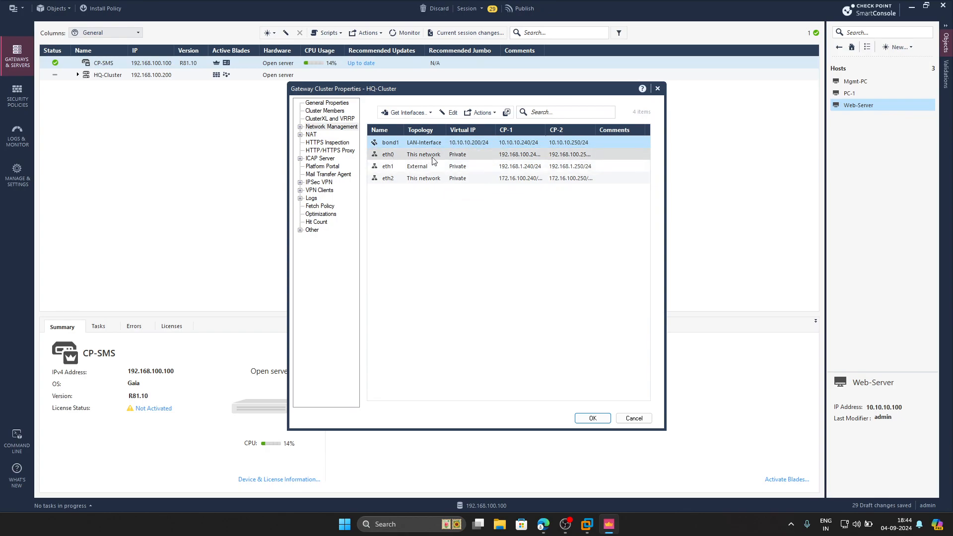
Set eth0's network type to Cluster with virtual IPv4 address 192.168.100.200 and its netmask.
left_click(543, 525)
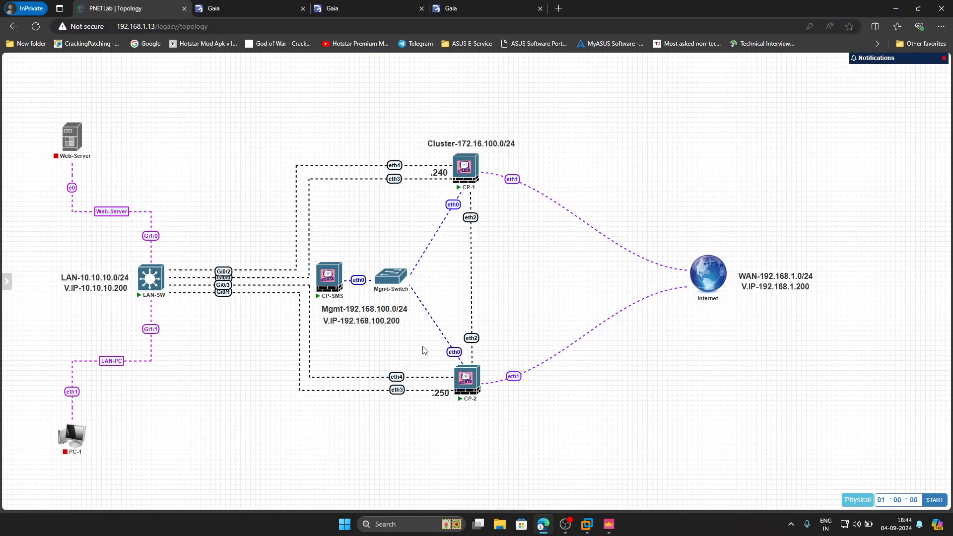
left_click(609, 524)
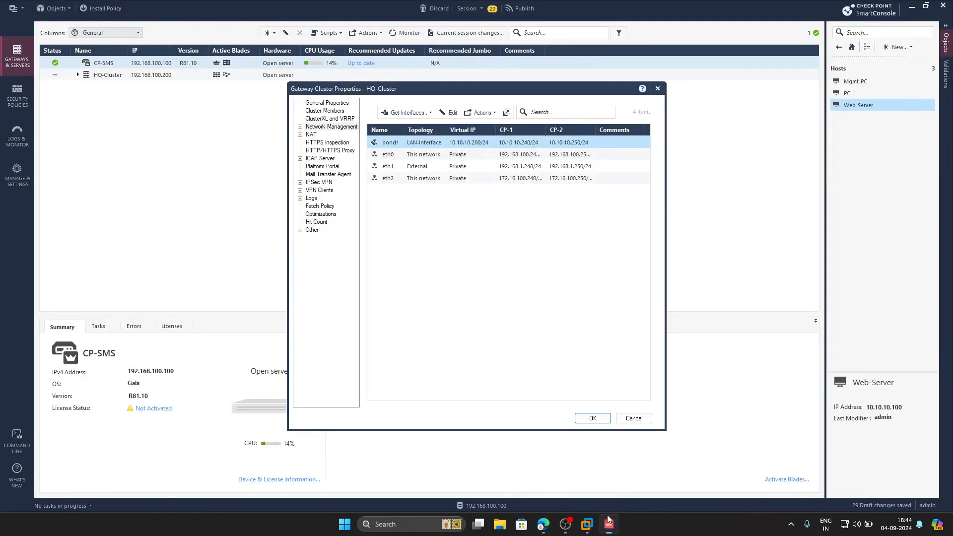
left_click(408, 155)
double_click(408, 154)
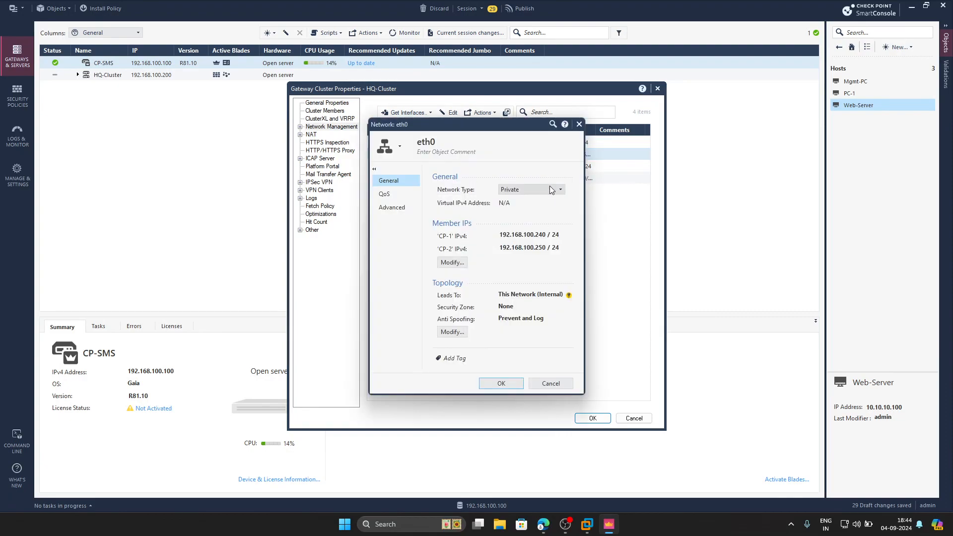
left_click(550, 188)
left_click(515, 203)
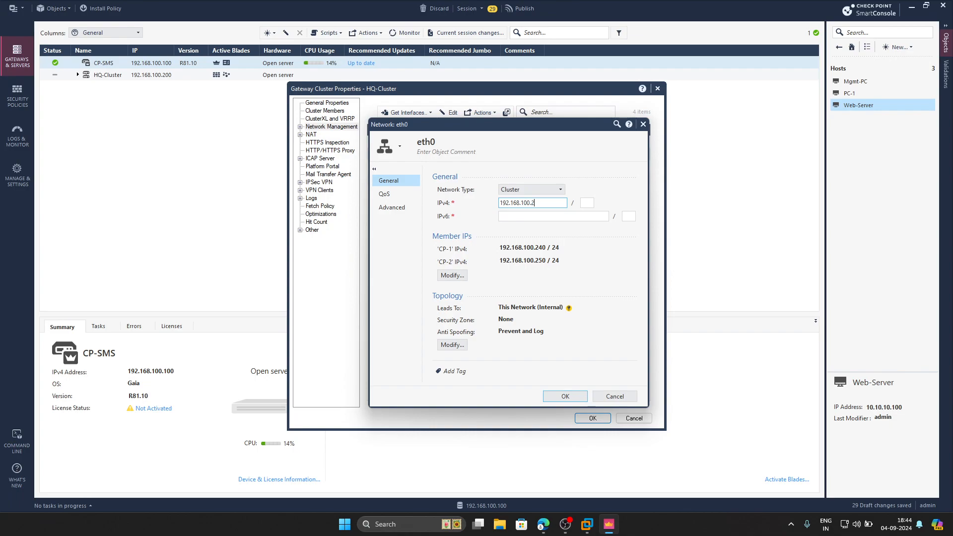
left_click(587, 204)
Override eth0's topology so the addresses behind it are the specific Mgmt-Interface network.
left_click(453, 345)
left_click(435, 189)
left_click(443, 264)
left_click(496, 261)
scroll(534, 321, "down", 3)
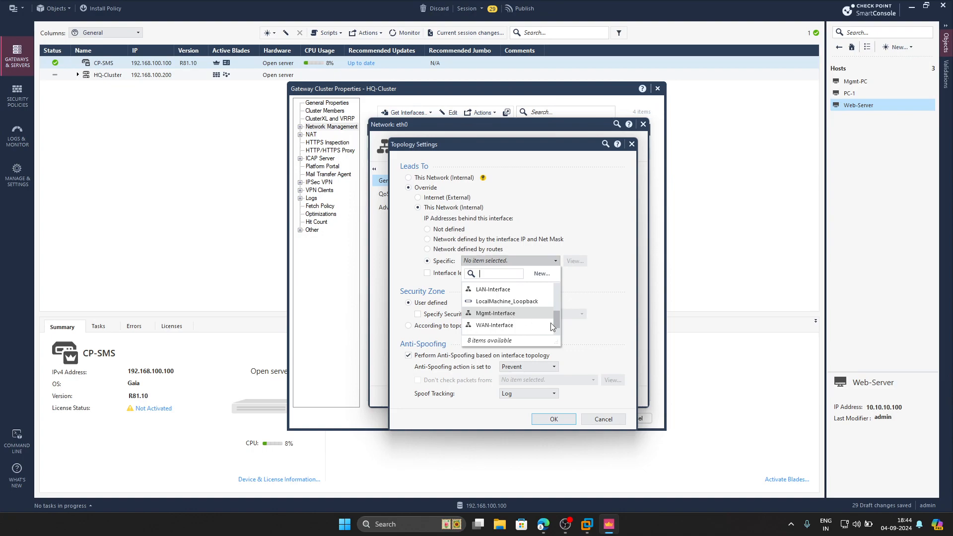
left_click(494, 313)
Create a new security zone named Mgmt, assign it to eth0, and confirm the eth0 settings.
left_click(442, 313)
left_click(541, 316)
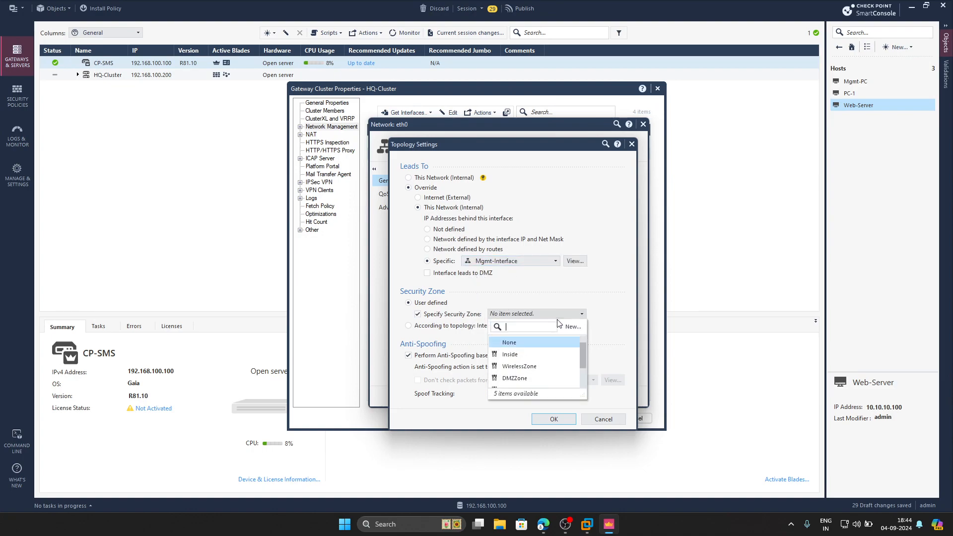
left_click(562, 313)
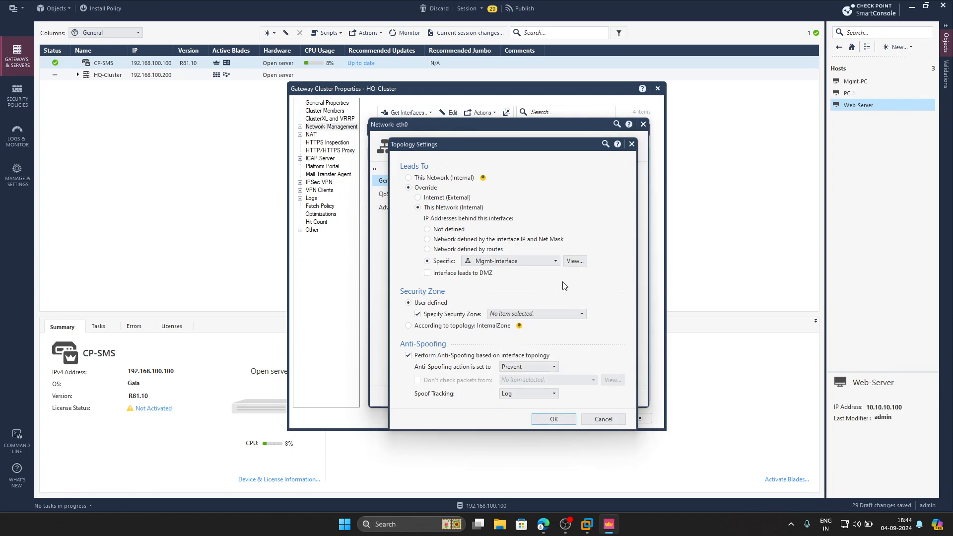
type("Mgmt")
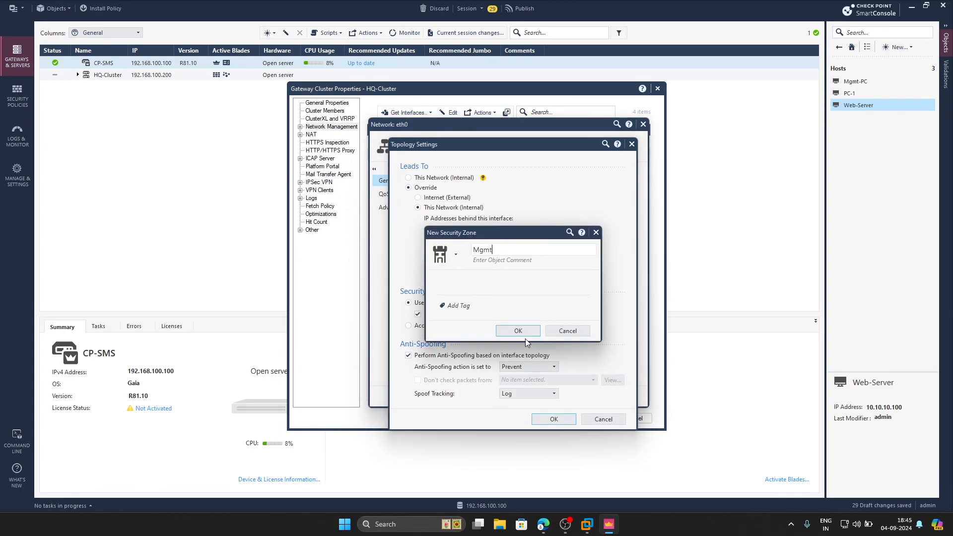
left_click(523, 336)
left_click(556, 420)
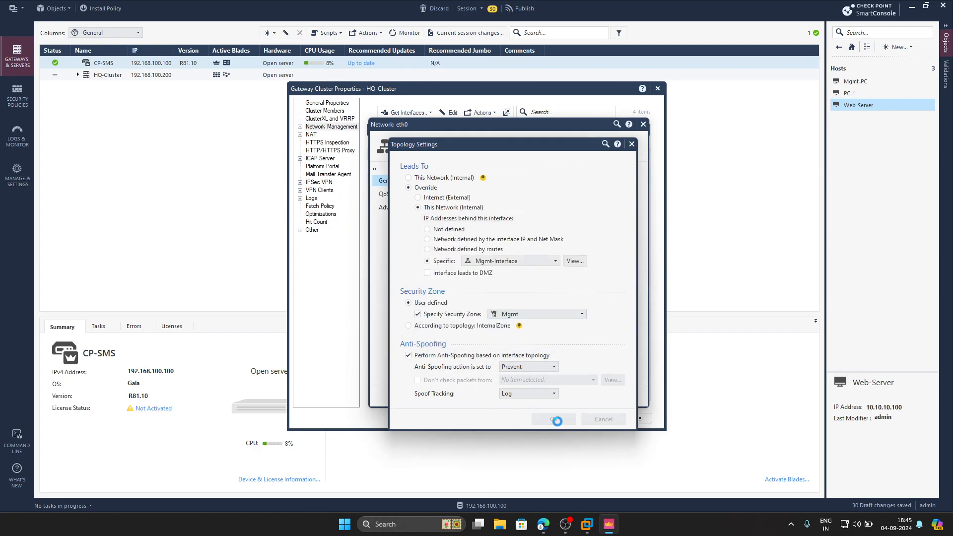
left_click(564, 396)
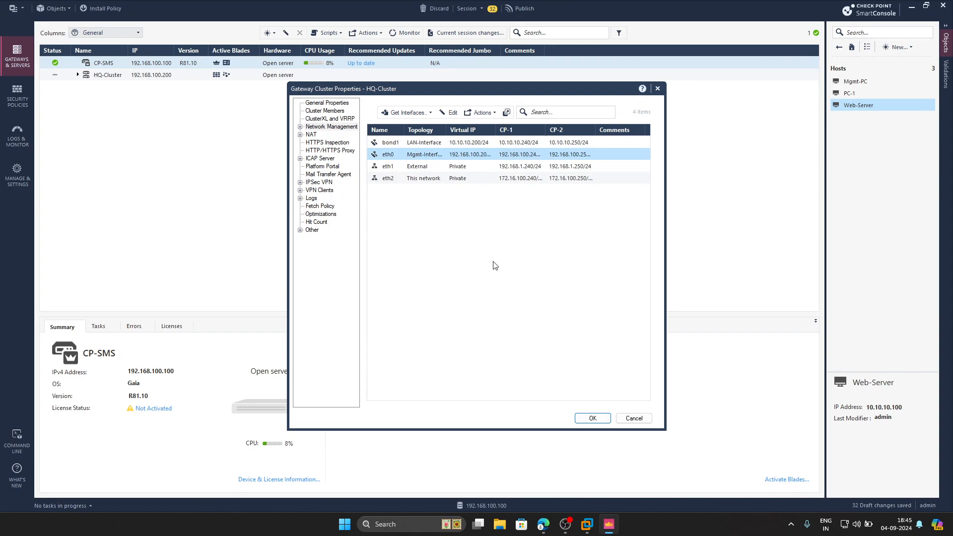
Set eth1's network type to Cluster with virtual IPv4 address 192.168.1.200 and netmask 24.
double_click(465, 170)
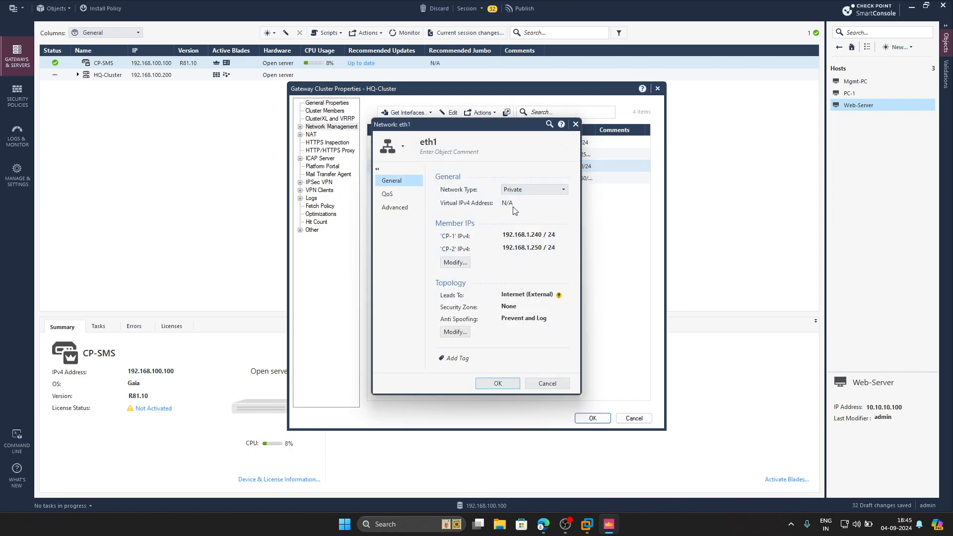
left_click(516, 189)
left_click(534, 204)
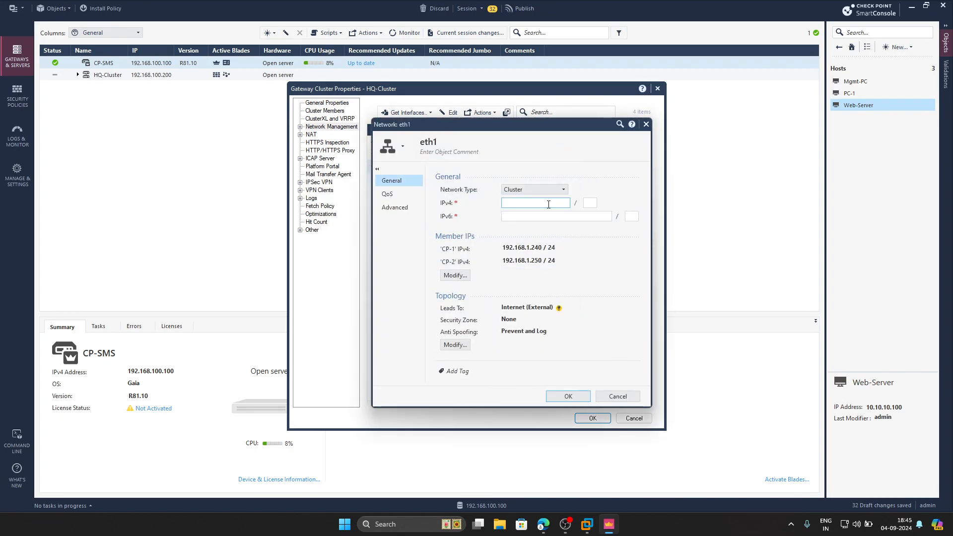
left_click(544, 524)
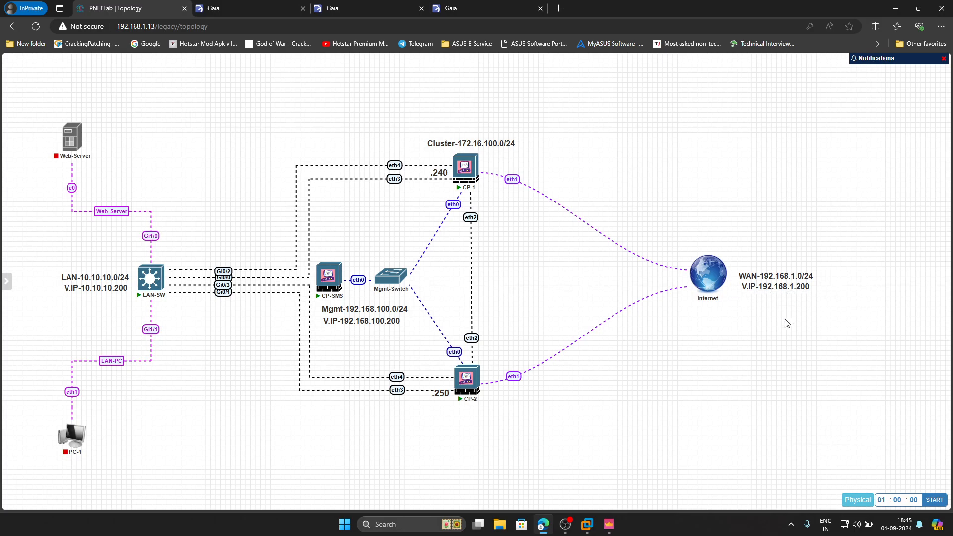
left_click(609, 524)
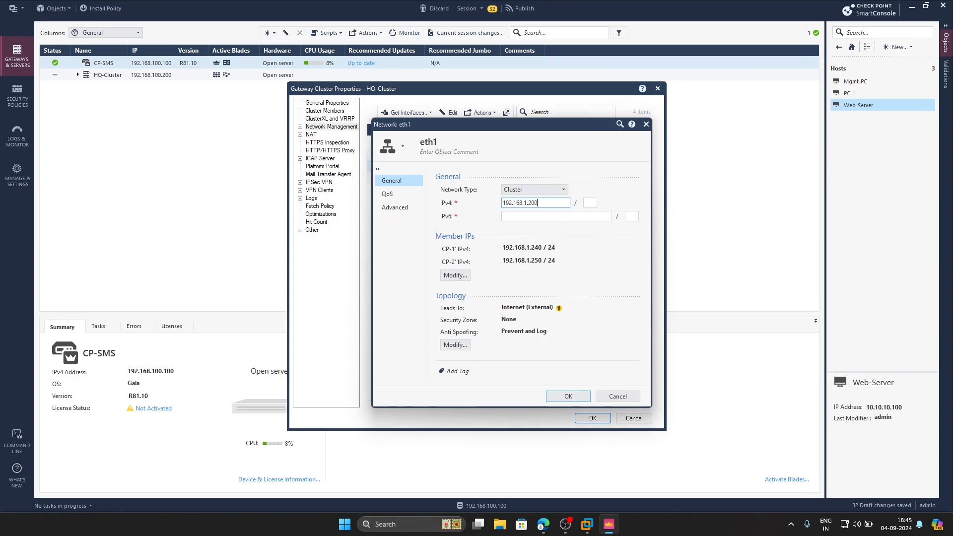
left_click(590, 204)
type("24")
Override eth1's topology so the addresses behind it are the specific WAN-Interface network.
left_click(455, 344)
left_click(430, 189)
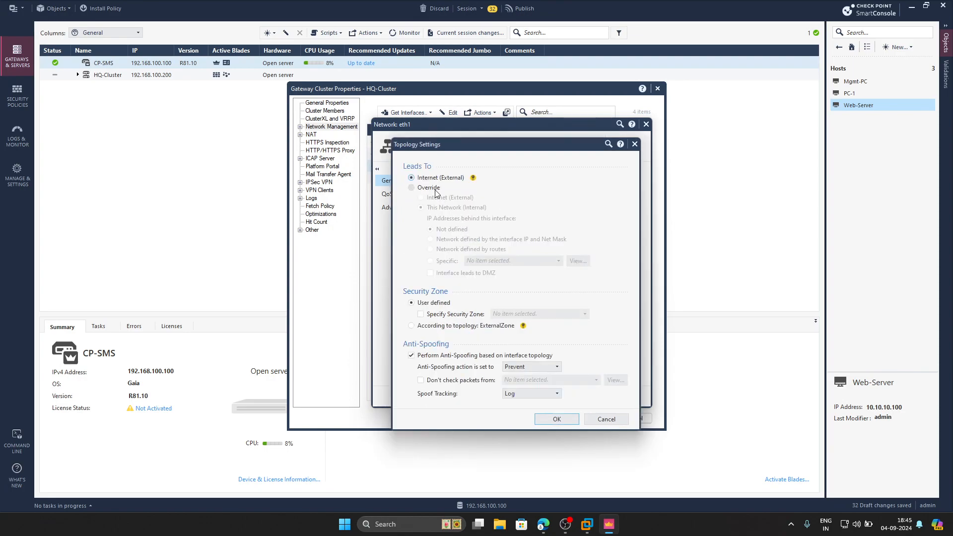
left_click(445, 261)
left_click(510, 262)
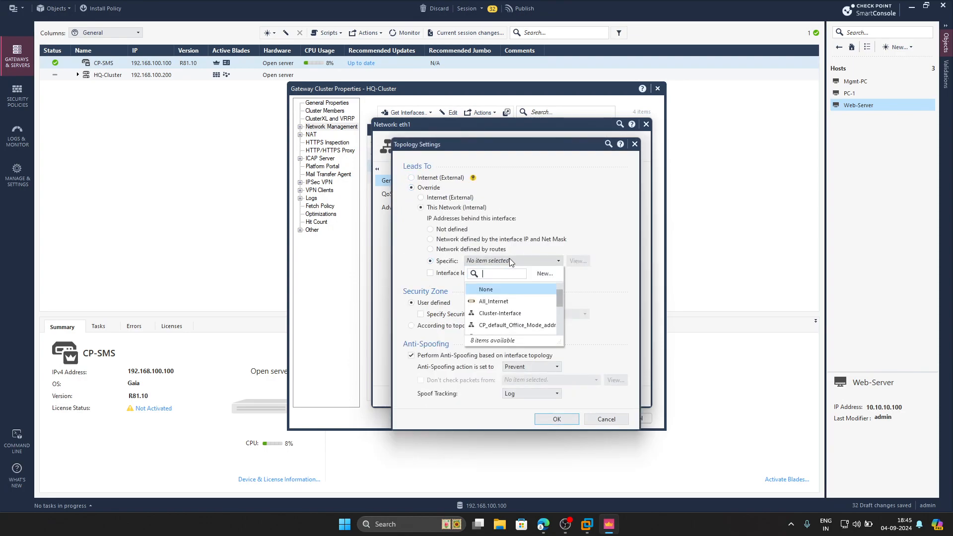
scroll(510, 313, "down", 3)
left_click(497, 326)
Create a new security zone named Outside, assign it to eth1, and confirm the eth1 settings.
left_click(421, 314)
left_click(556, 314)
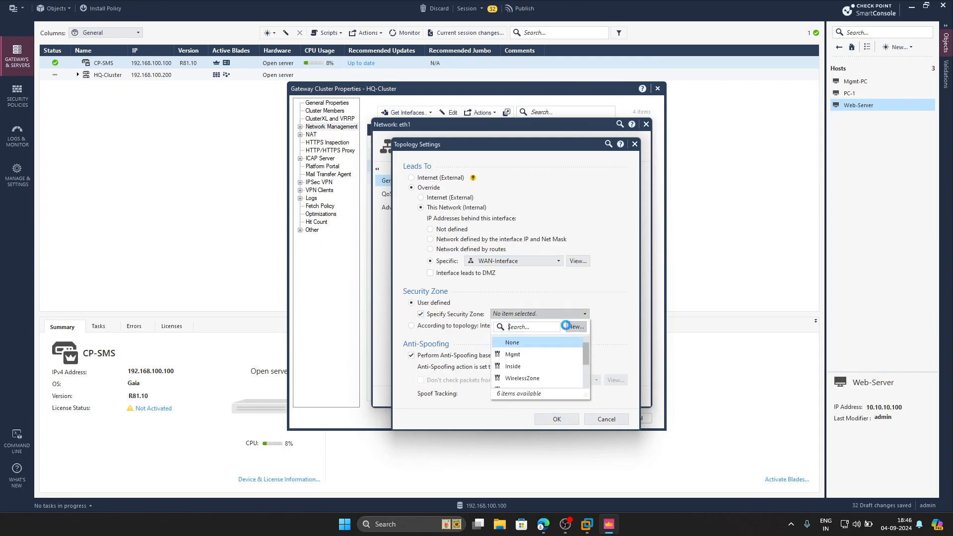
left_click(566, 327)
type("O")
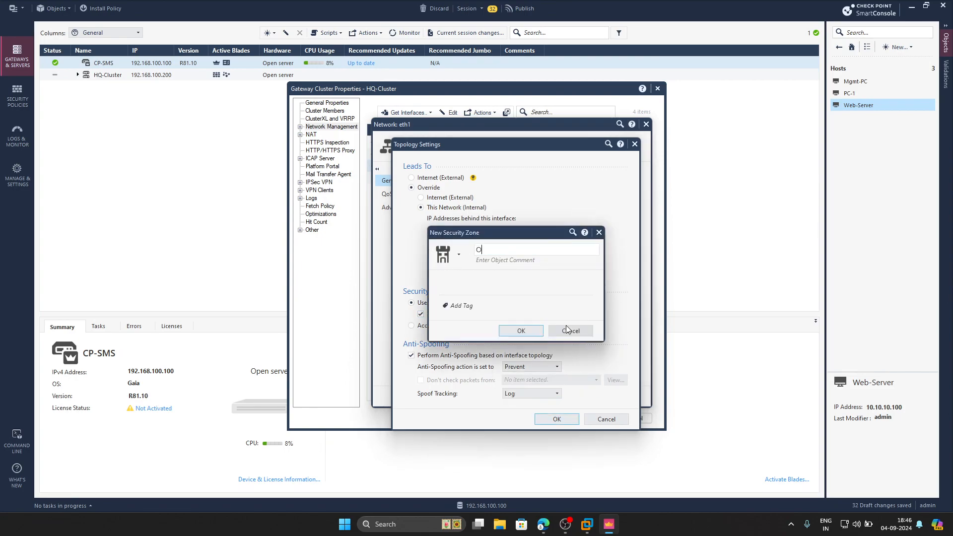
type("utside")
left_click(521, 330)
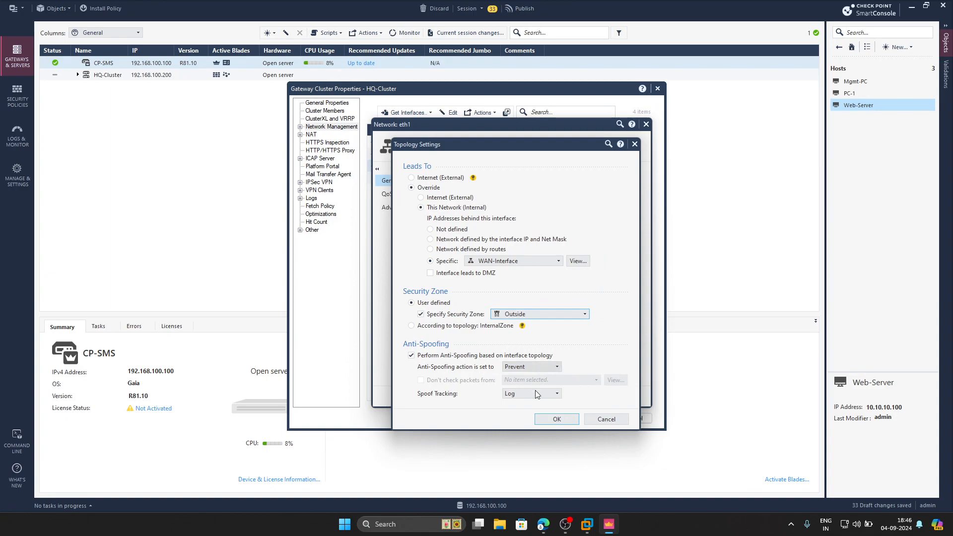
left_click(557, 419)
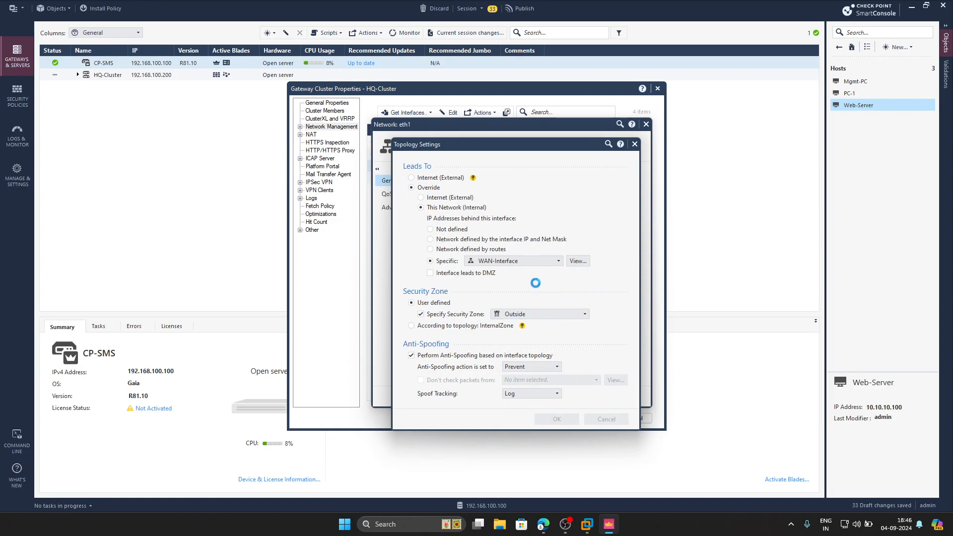
left_click(568, 396)
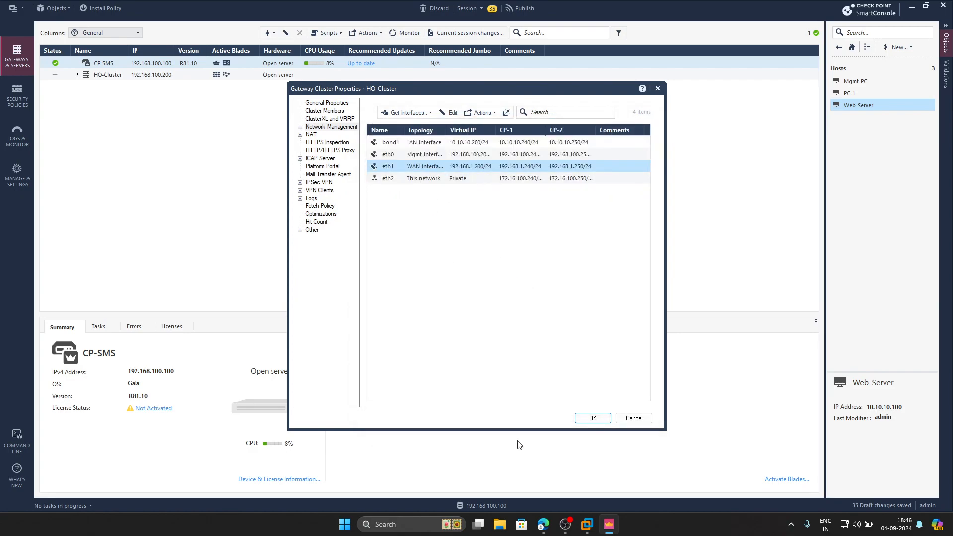
Set eth2's network type to Sync and confirm its settings.
key("alt+Tab")
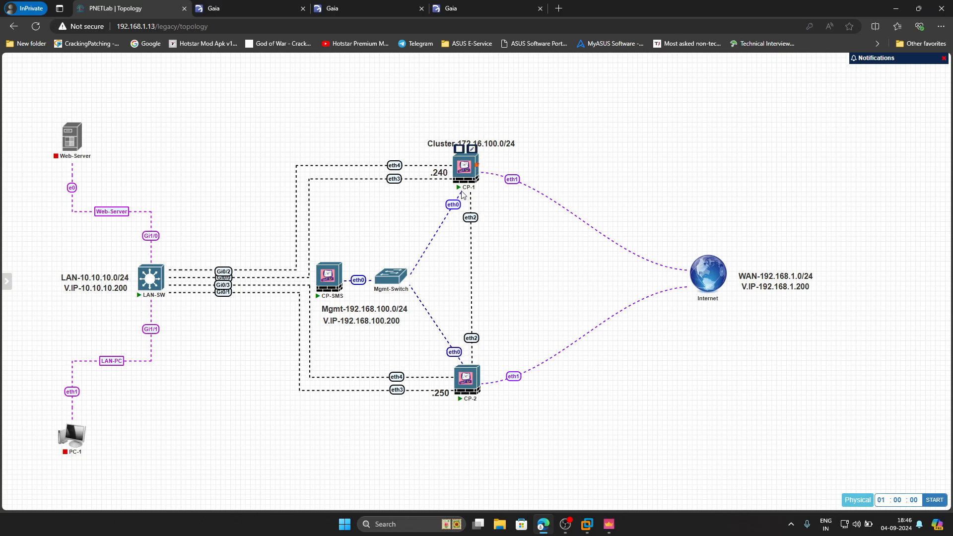
left_click(609, 524)
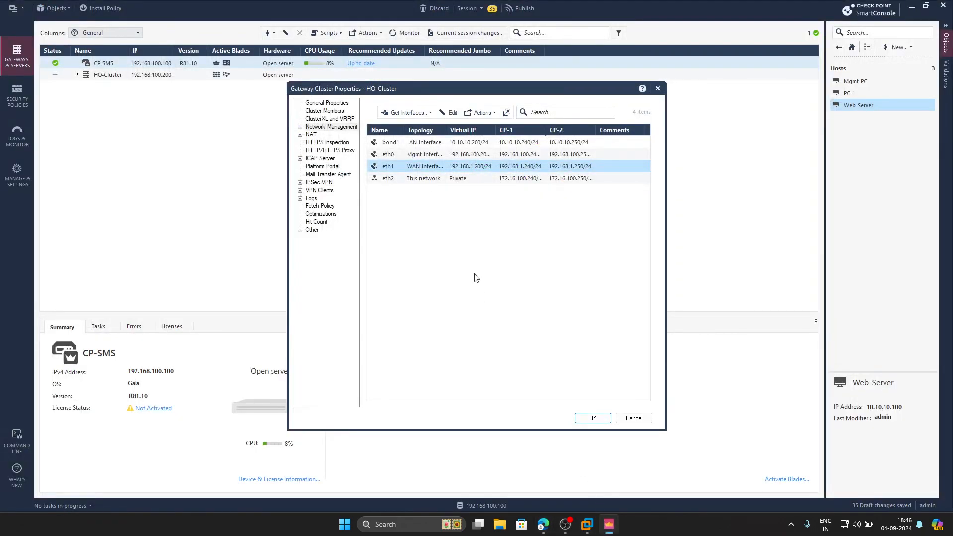
left_click(407, 180)
double_click(406, 179)
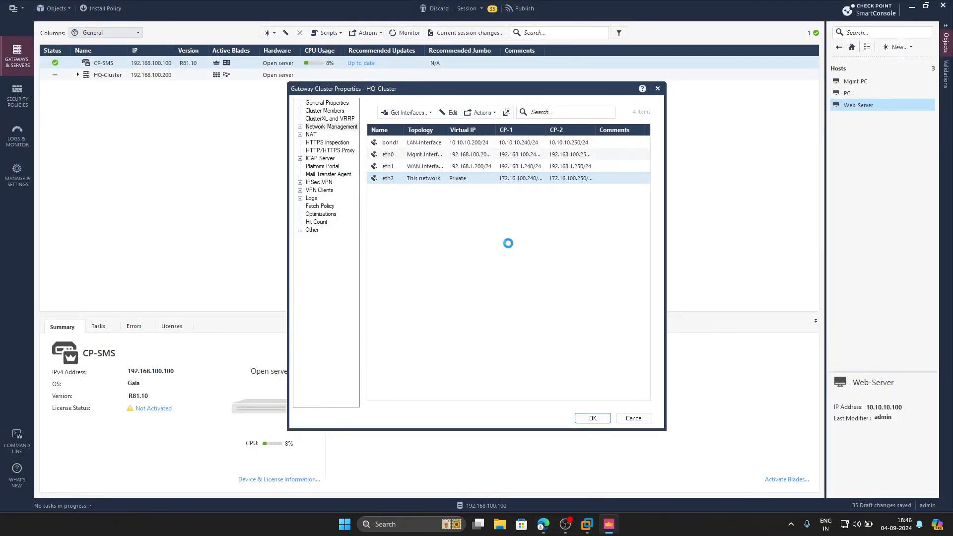
left_click(532, 194)
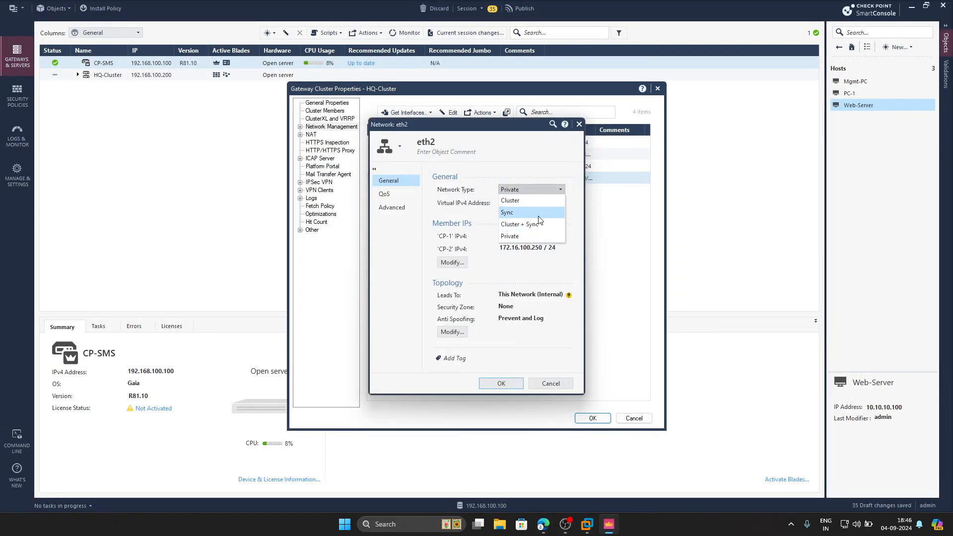
left_click(520, 215)
left_click(505, 385)
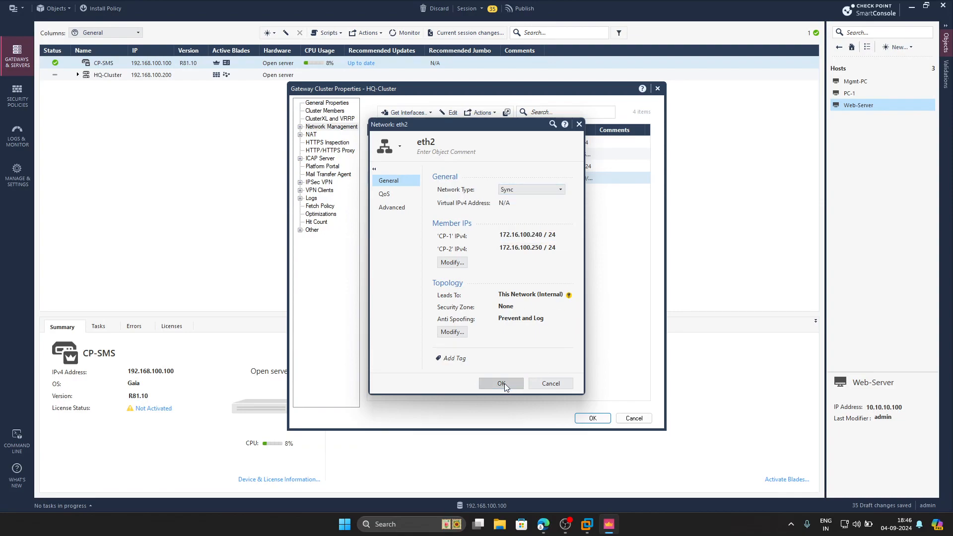
Save the cluster properties, accepting the suggested platform portal URL, and publish the session.
left_click(592, 420)
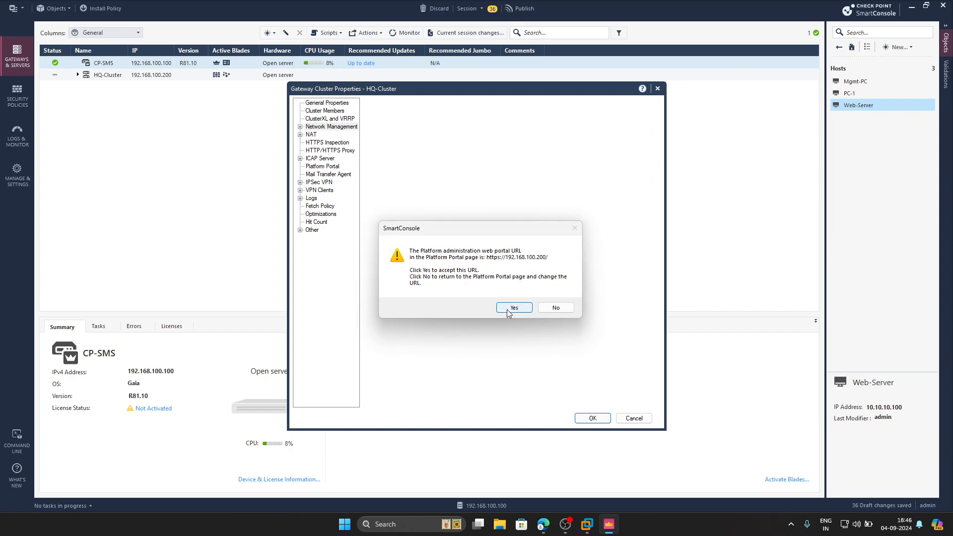
left_click(511, 310)
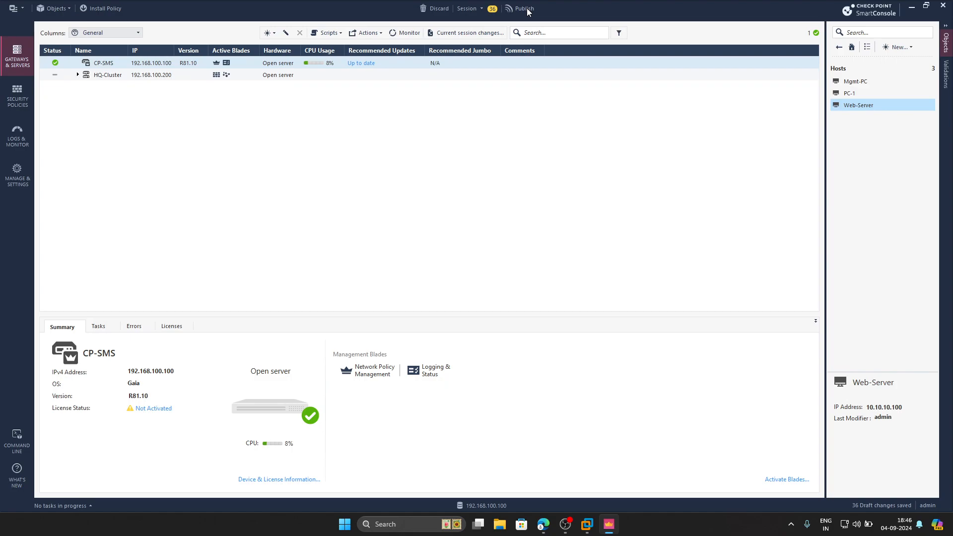
left_click(517, 325)
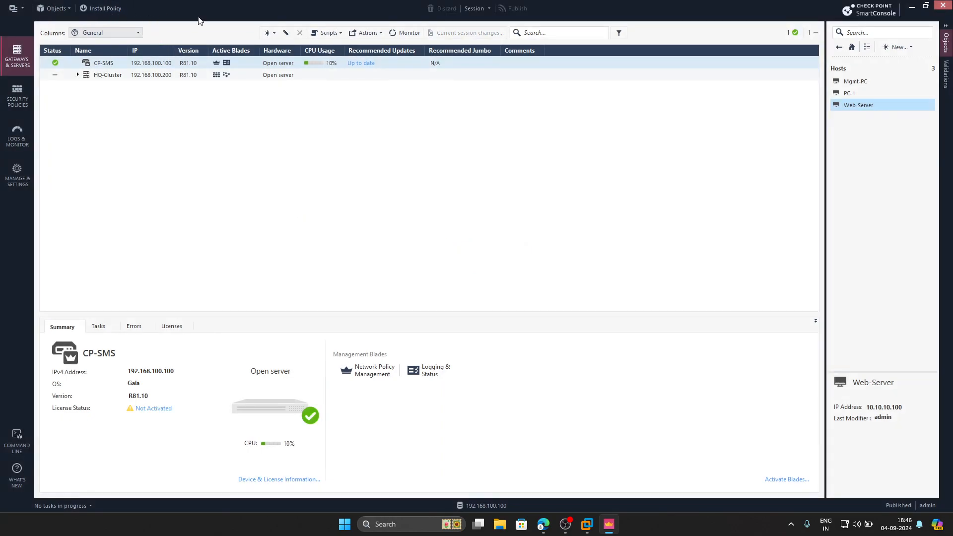
In Global Properties, enable accepting ICMP requests and logging implied rules.
left_click(23, 9)
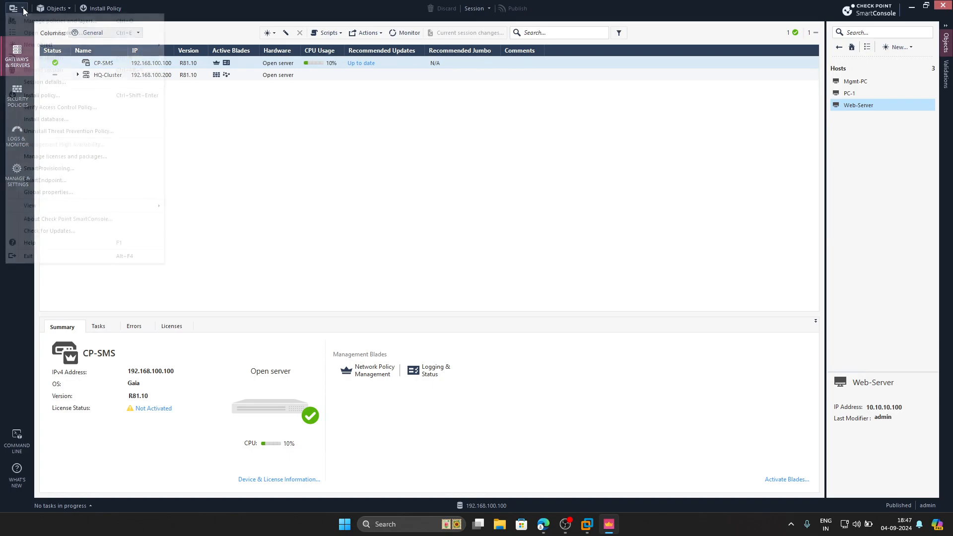
left_click(62, 193)
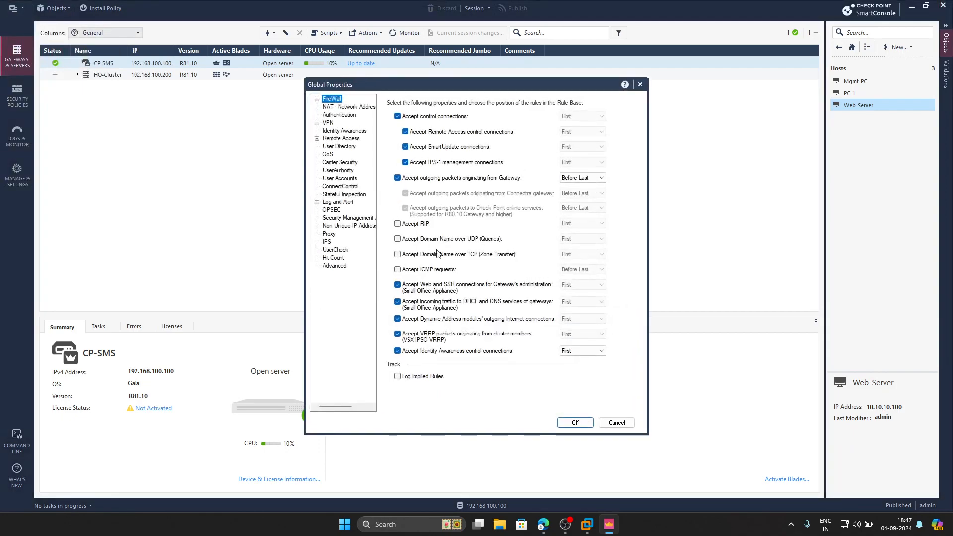
left_click(412, 271)
left_click(420, 377)
left_click(574, 424)
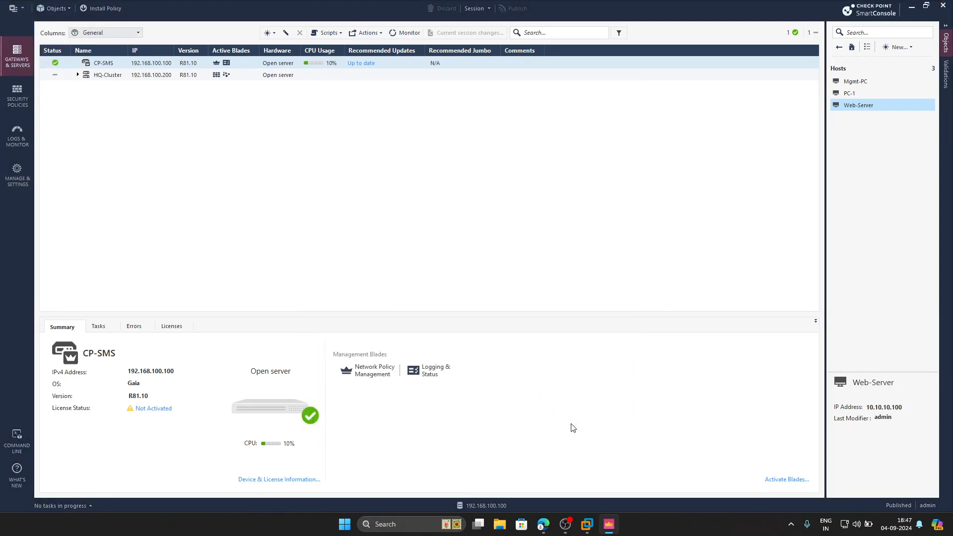
Publish and install the Standard policy on HQ-Cluster.
left_click(106, 10)
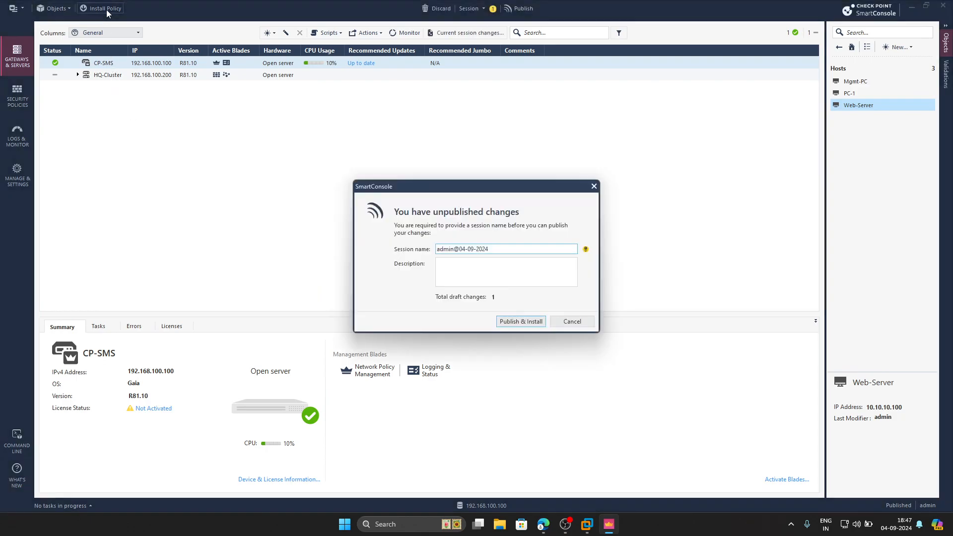
left_click(516, 323)
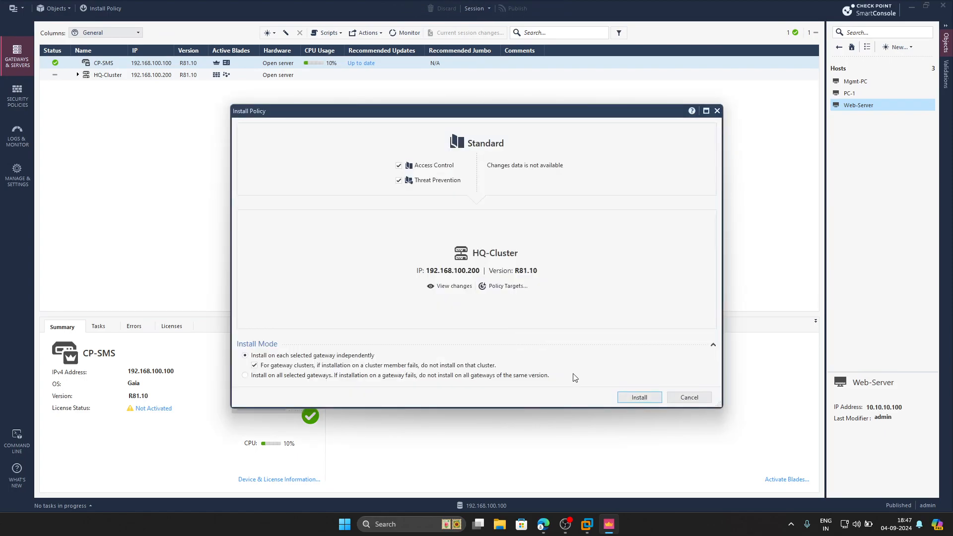
left_click(640, 397)
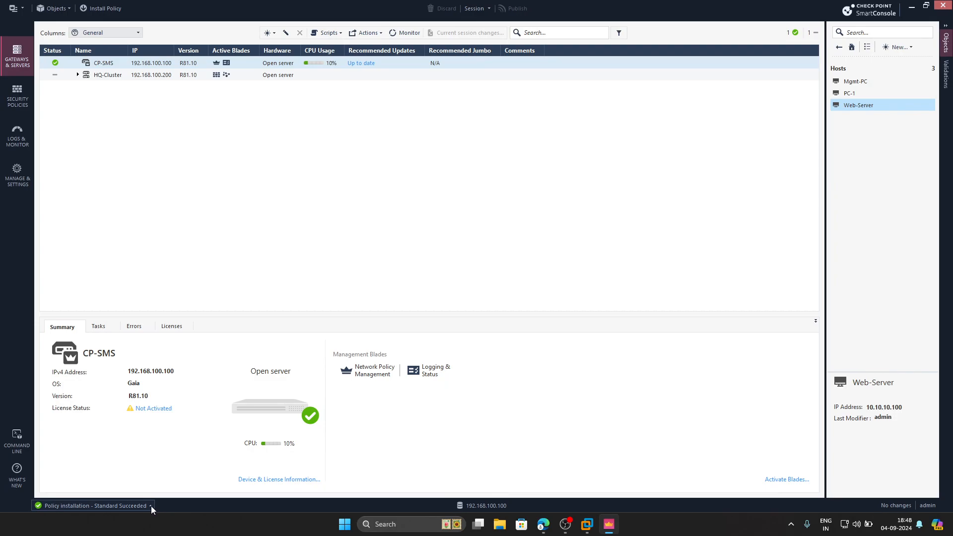
Open SmartUpdate to manage licenses and packages.
left_click(151, 505)
left_click(265, 263)
left_click(24, 8)
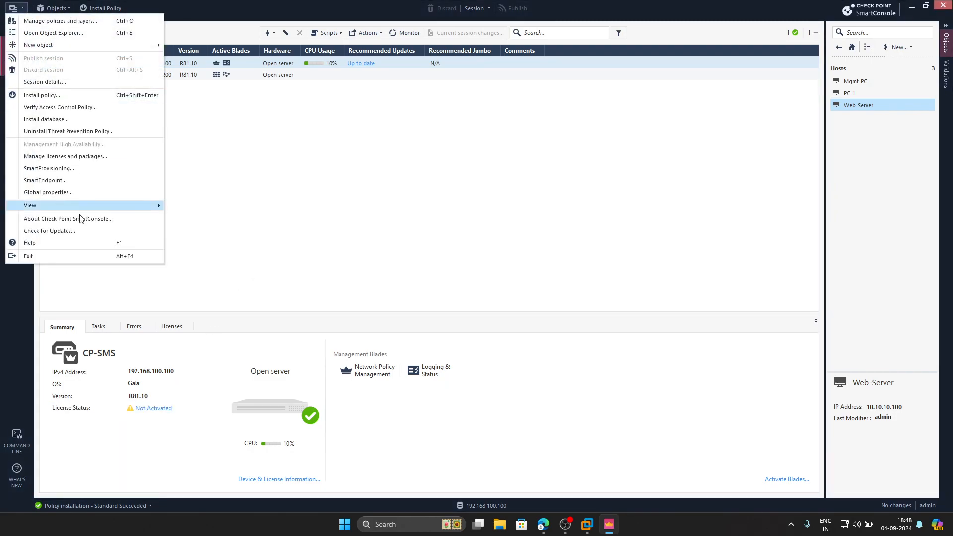
left_click(69, 156)
left_click(535, 319)
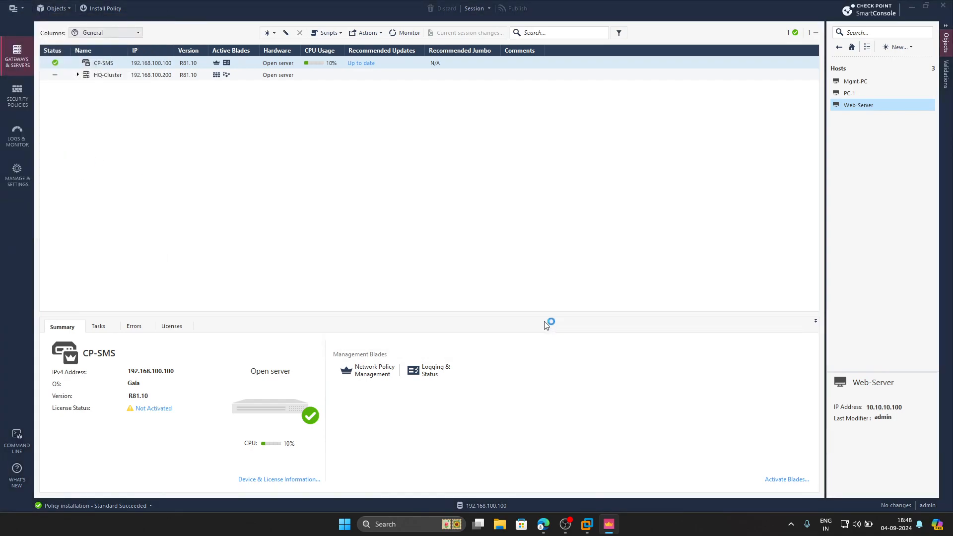
left_click(454, 299)
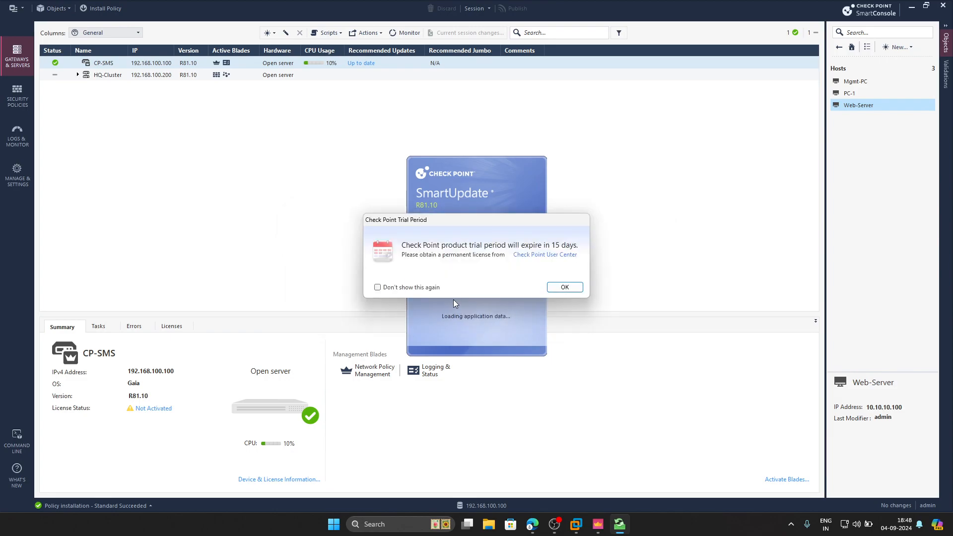
left_click(576, 287)
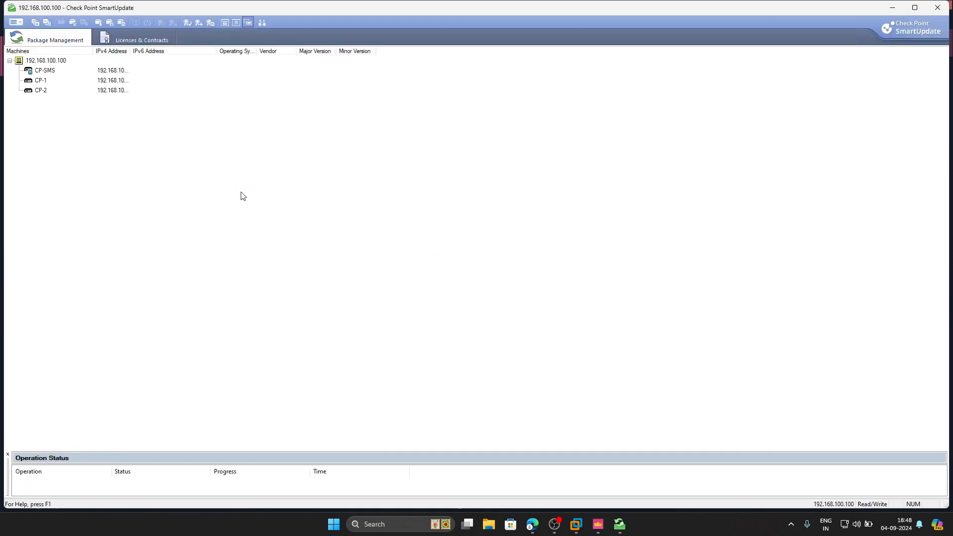
In Licenses & Contracts, get the licenses from CP-1 and CP-2.
left_click(141, 40)
left_click(137, 83)
right_click(160, 83)
left_click(199, 91)
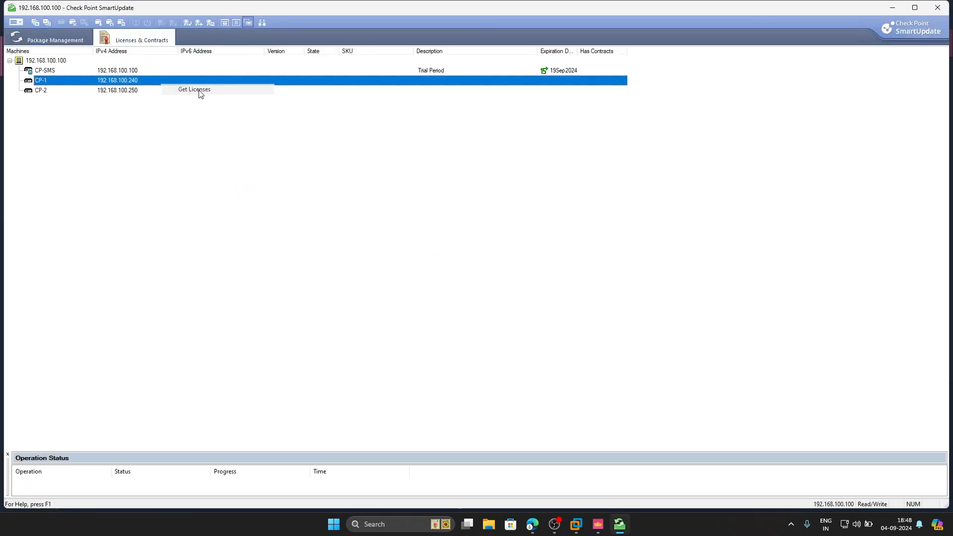
left_click(127, 92)
right_click(127, 92)
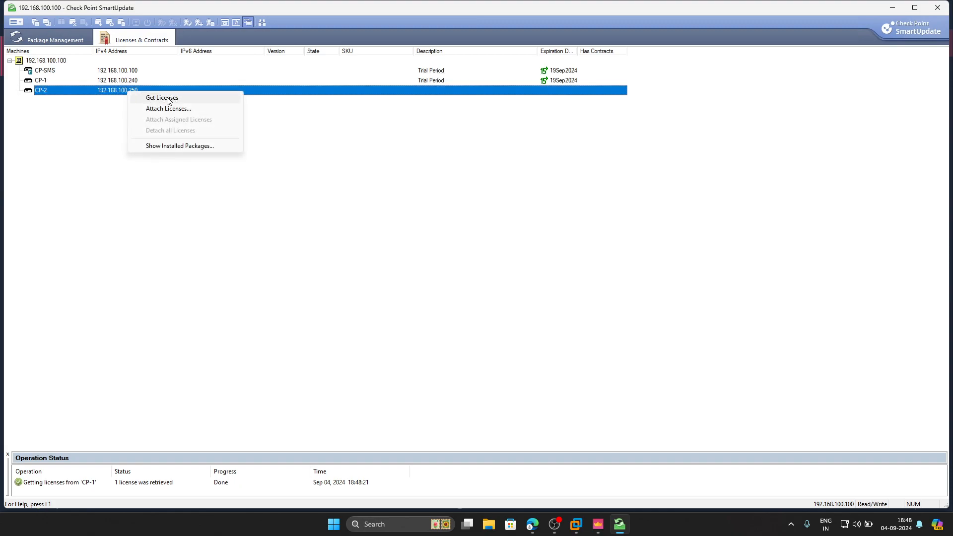
left_click(169, 98)
left_click(435, 81)
left_click(437, 71)
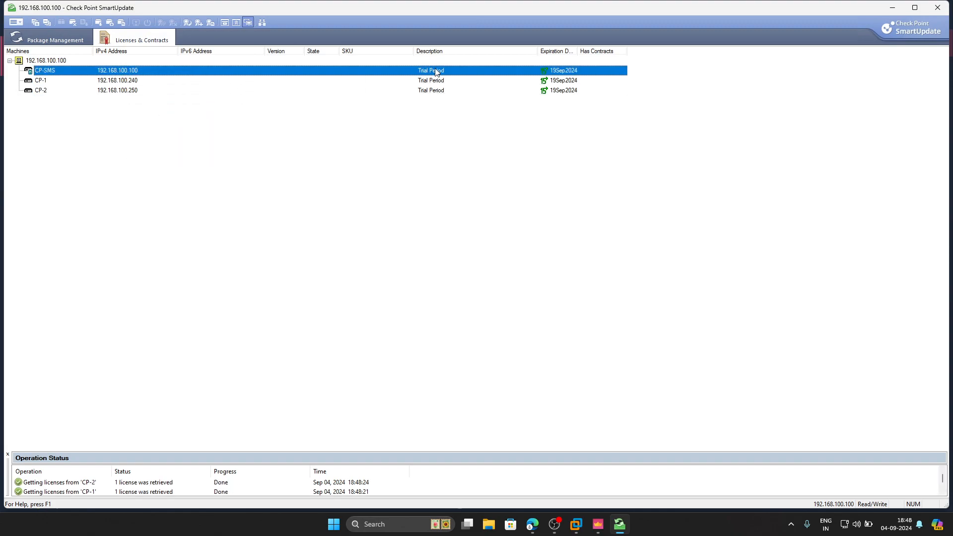
Close SmartUpdate and expand HQ-Cluster to check its member gateways.
left_click(936, 6)
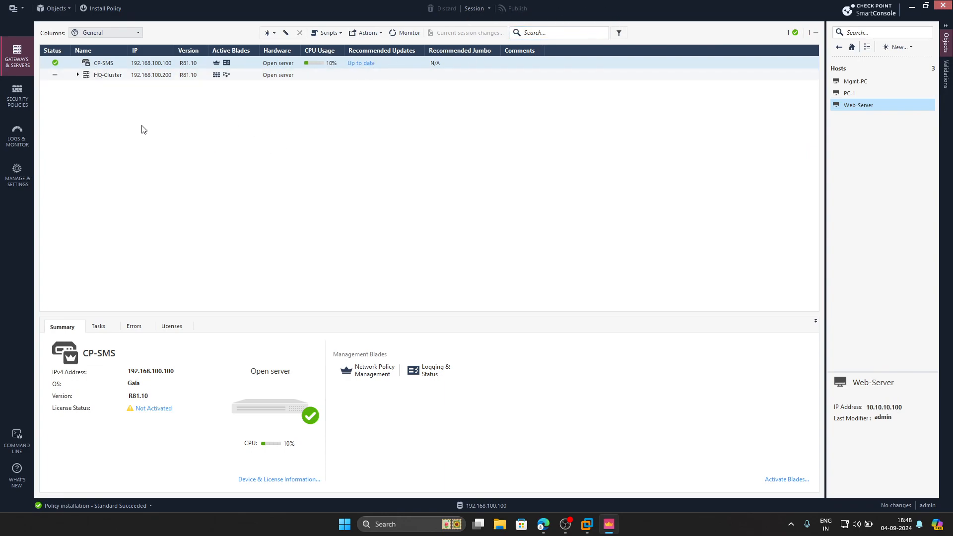
left_click(78, 75)
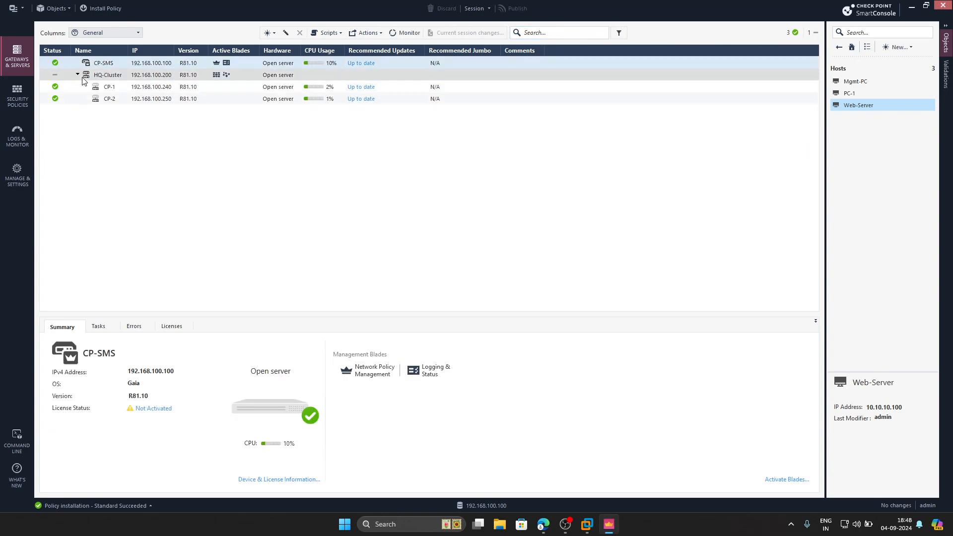
left_click(78, 75)
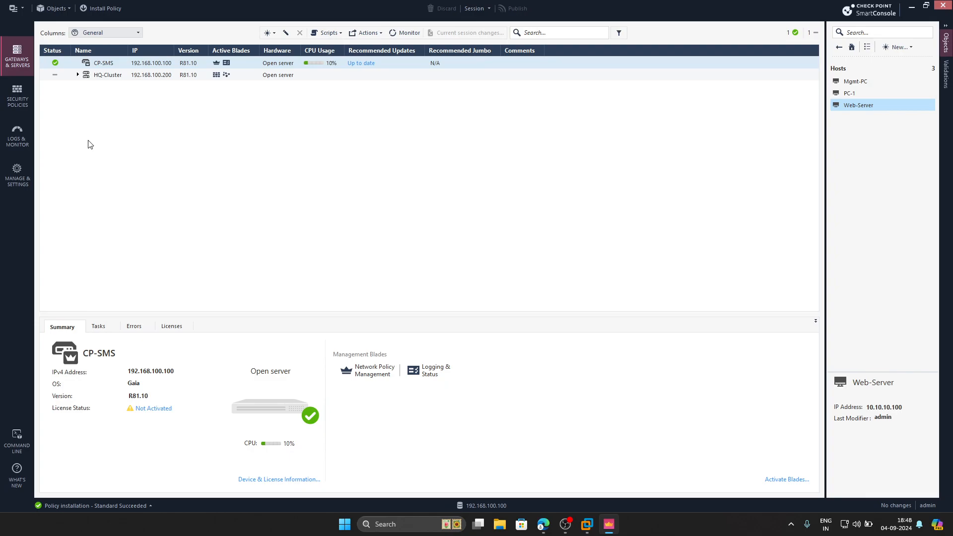
Switch to the browser and view the Gaia portals of CP-1 and CP-2, reloading CP-2's portal.
left_click(543, 524)
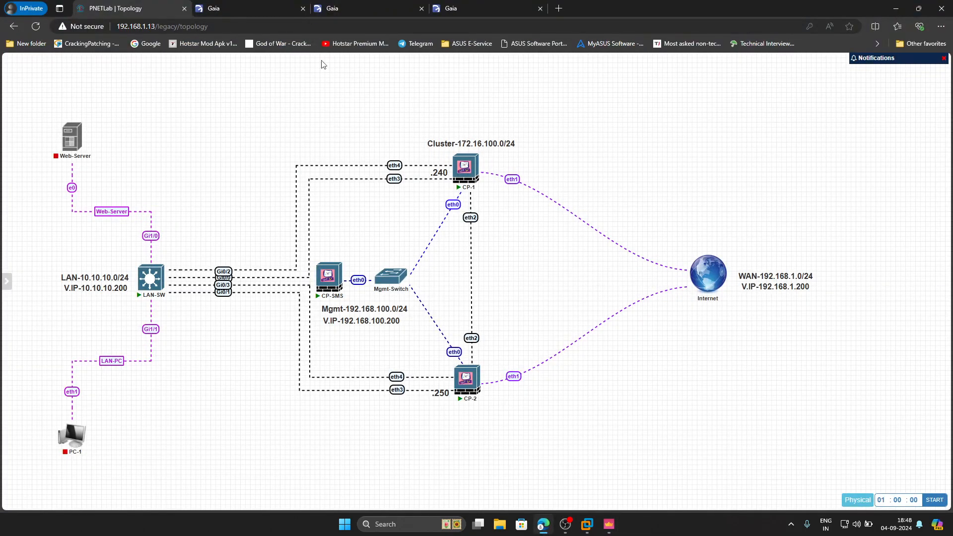
left_click(348, 8)
left_click(475, 301)
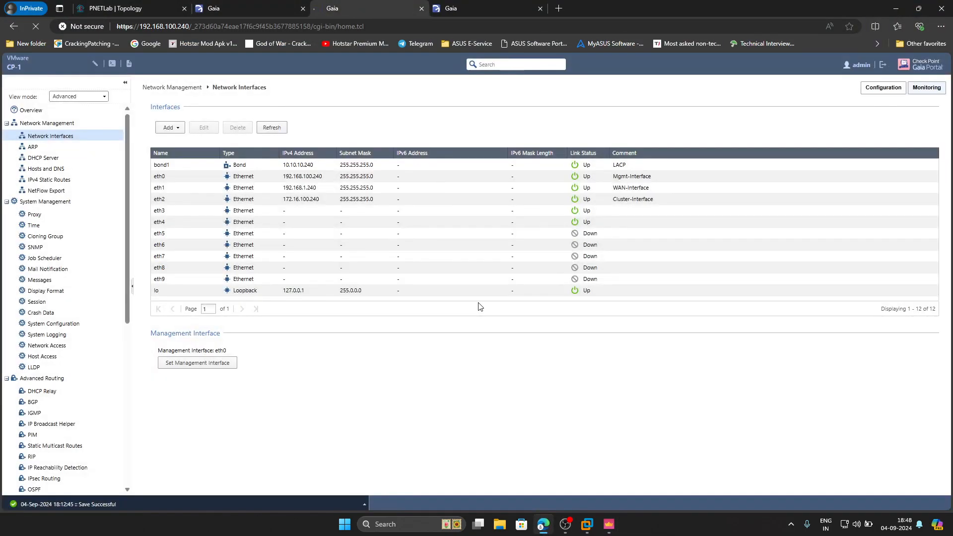
left_click(464, 11)
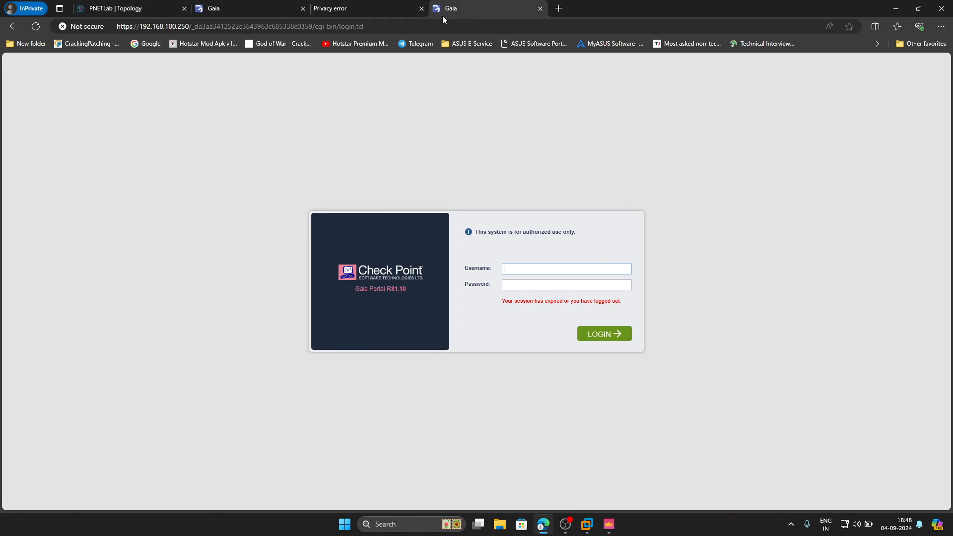
left_click(37, 28)
Try to reload both Gaia portals at 192.168.100.240 and 192.168.100.250, proceeding past the certificate warnings.
left_click(362, 11)
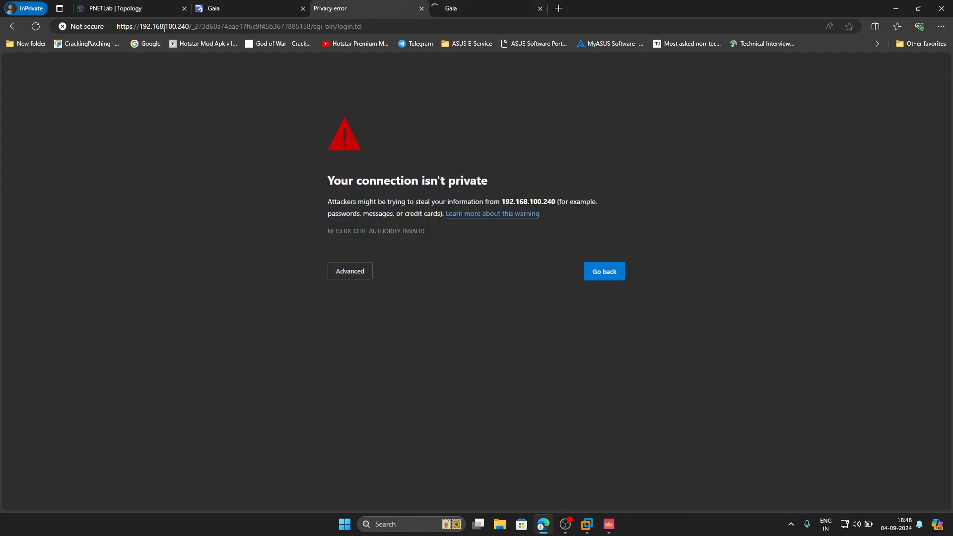
left_click(468, 10)
left_click(371, 11)
left_click(472, 7)
left_click(390, 13)
left_click(499, 8)
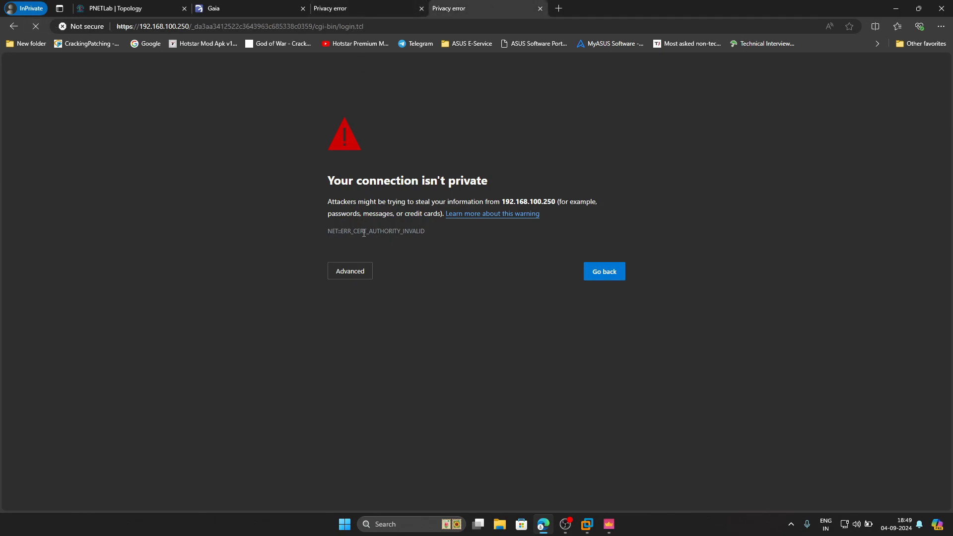
left_click(362, 271)
left_click(362, 271)
left_click(365, 278)
left_click(374, 350)
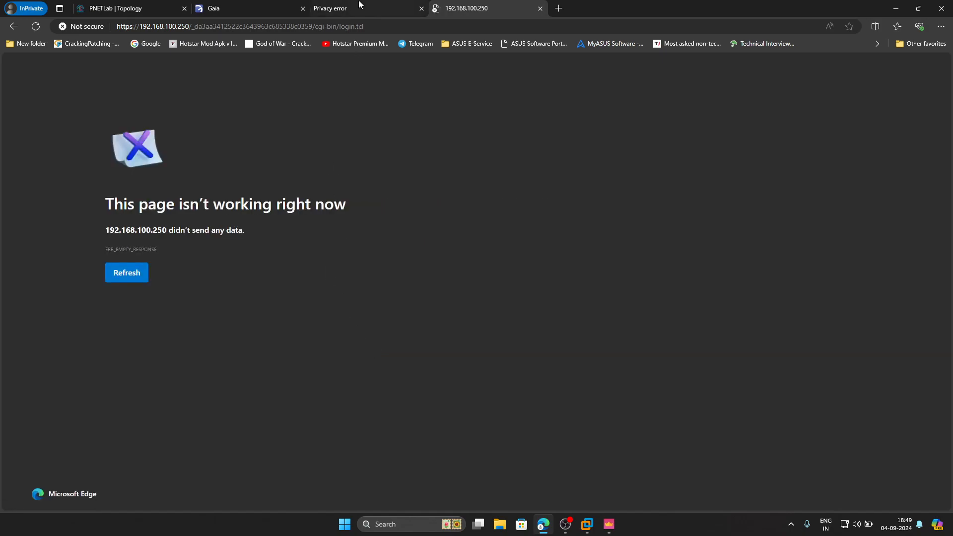
key("ctrl+shift+Tab")
left_click(360, 272)
left_click(367, 349)
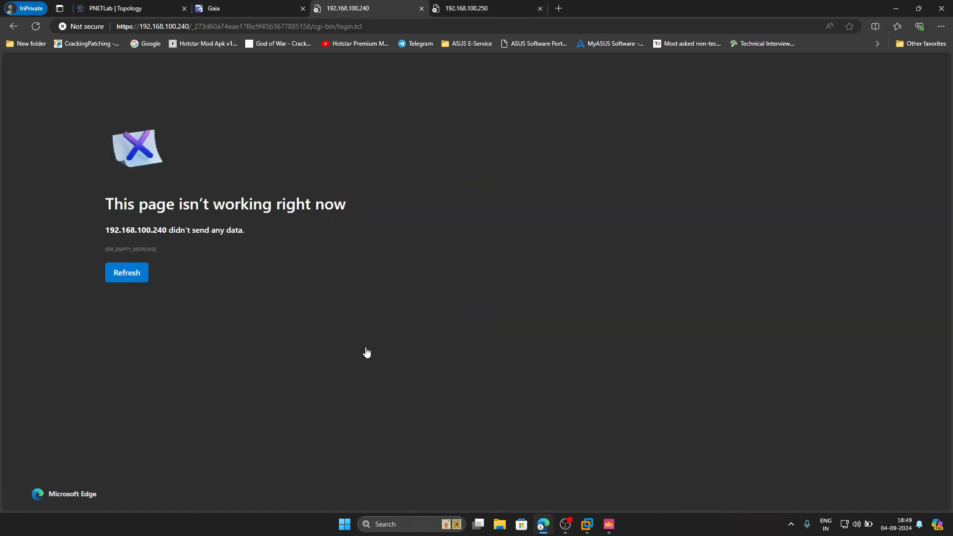
Return to SmartConsole and expand HQ-Cluster to view CP-1 and CP-2, then collapse it again.
left_click(446, 14)
left_click(358, 8)
left_click(158, 8)
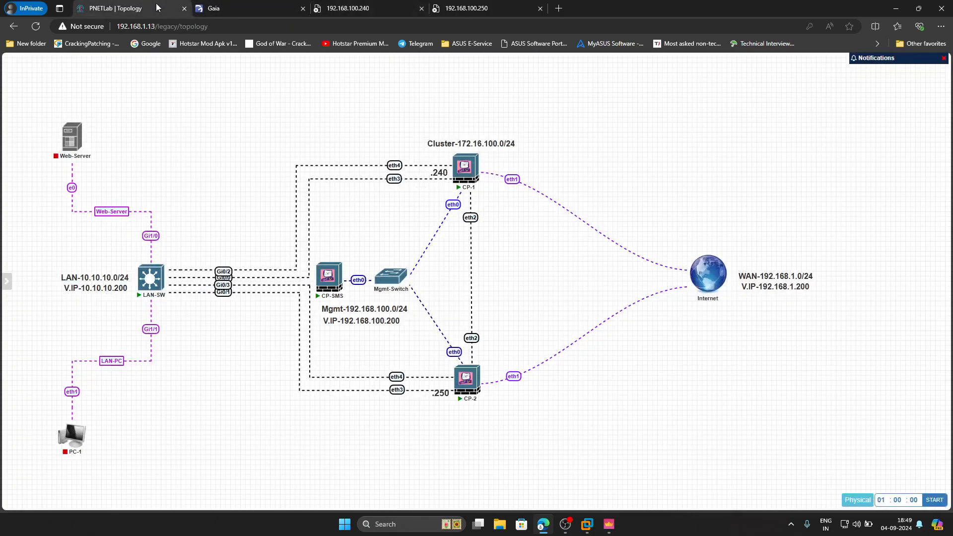
left_click(609, 524)
left_click(78, 75)
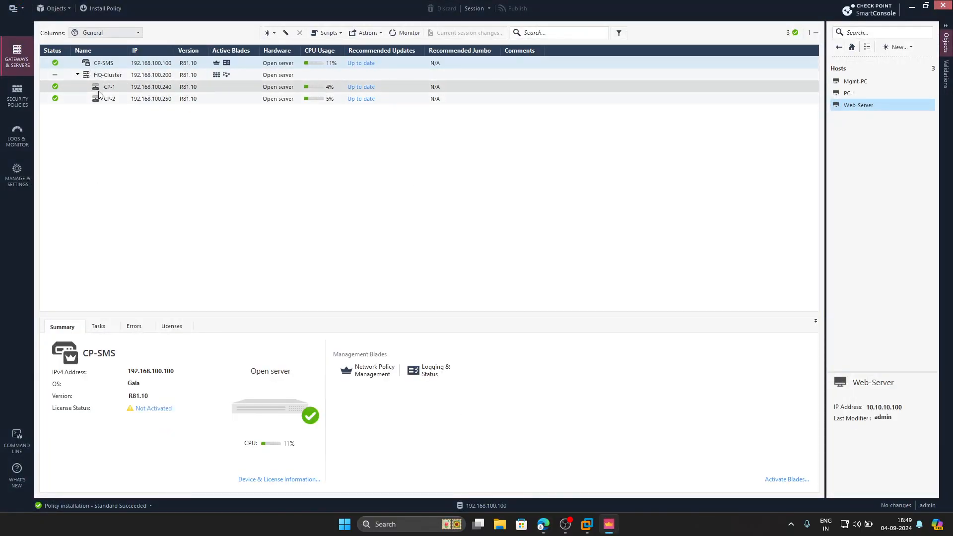
left_click(78, 75)
left_click(78, 75)
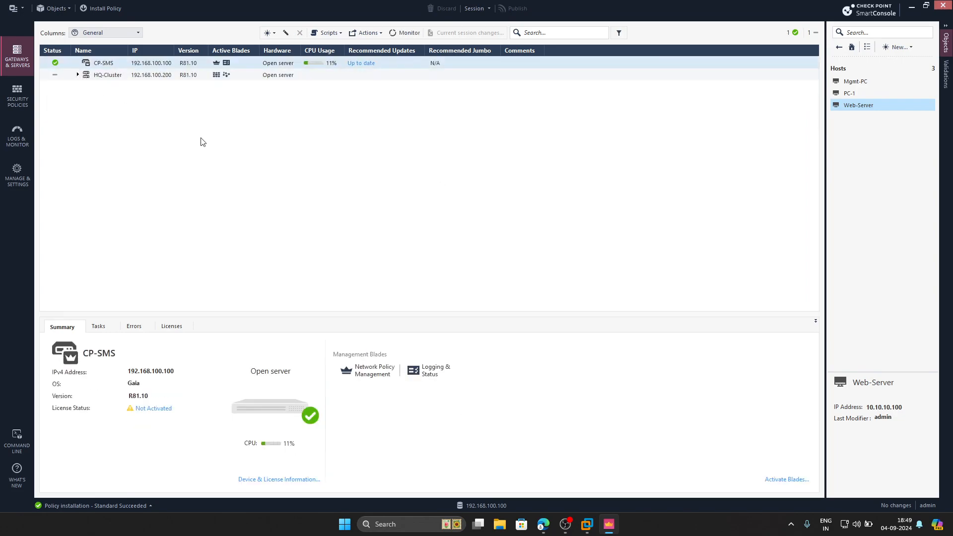